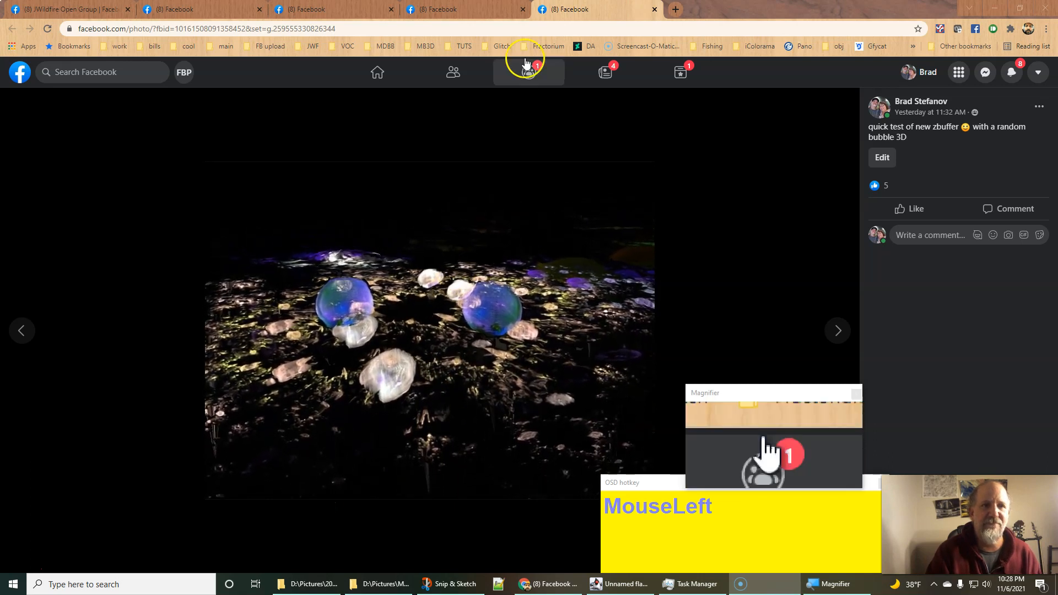
Step: Look through the zbuffer 3D photo examples in the open Facebook tabs
{"action": "left_click", "coordinate": [465, 14]}
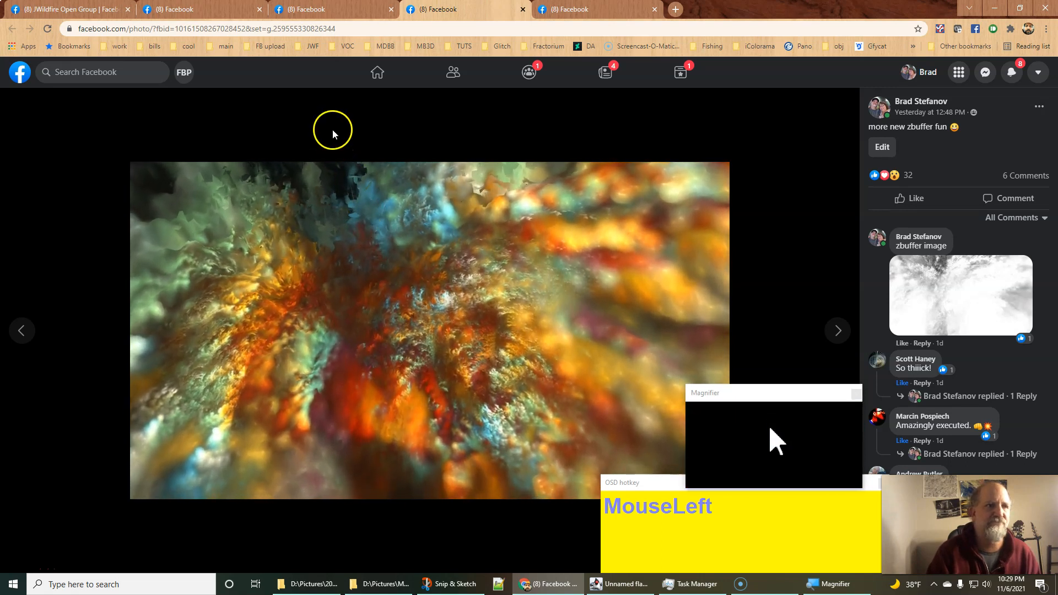
{"action": "left_click", "coordinate": [312, 9]}
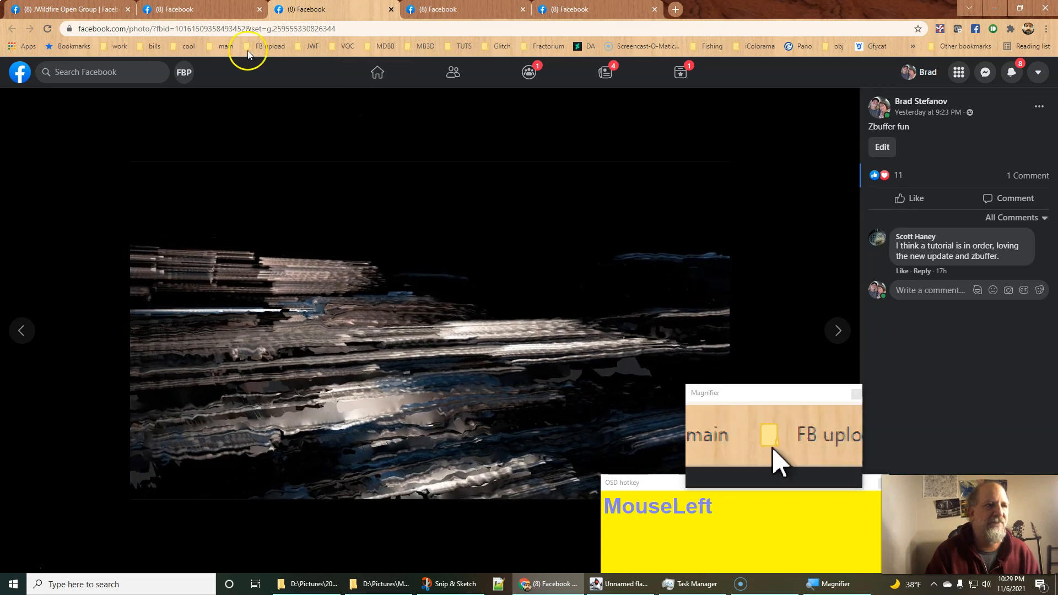
{"action": "left_click", "coordinate": [162, 15]}
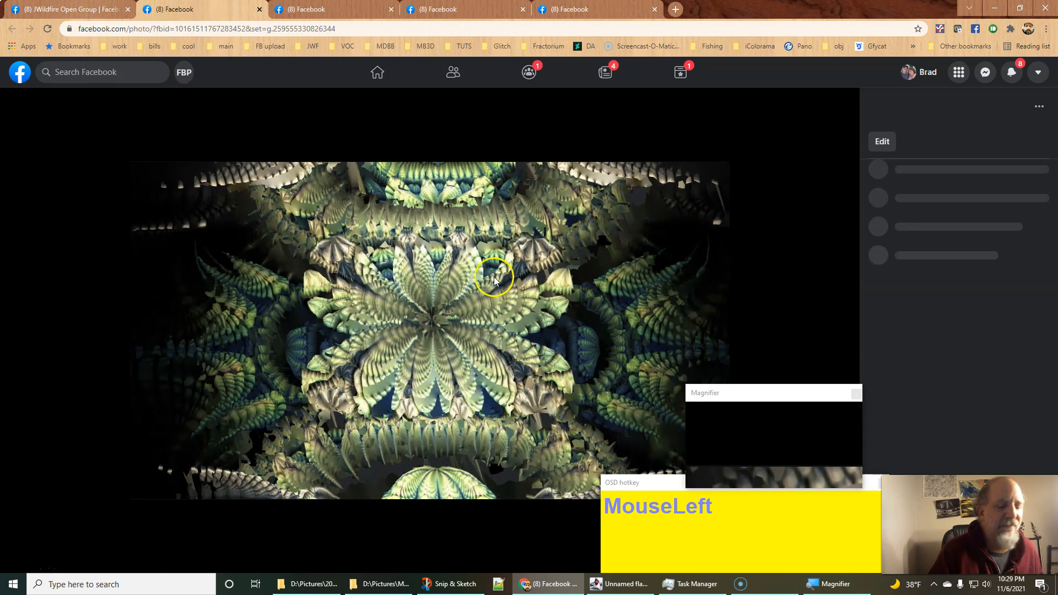
Step: Switch to JWildfire, start a new flame from scratch and give it a first transform using the square3D variation
{"action": "left_click", "coordinate": [600, 589]}
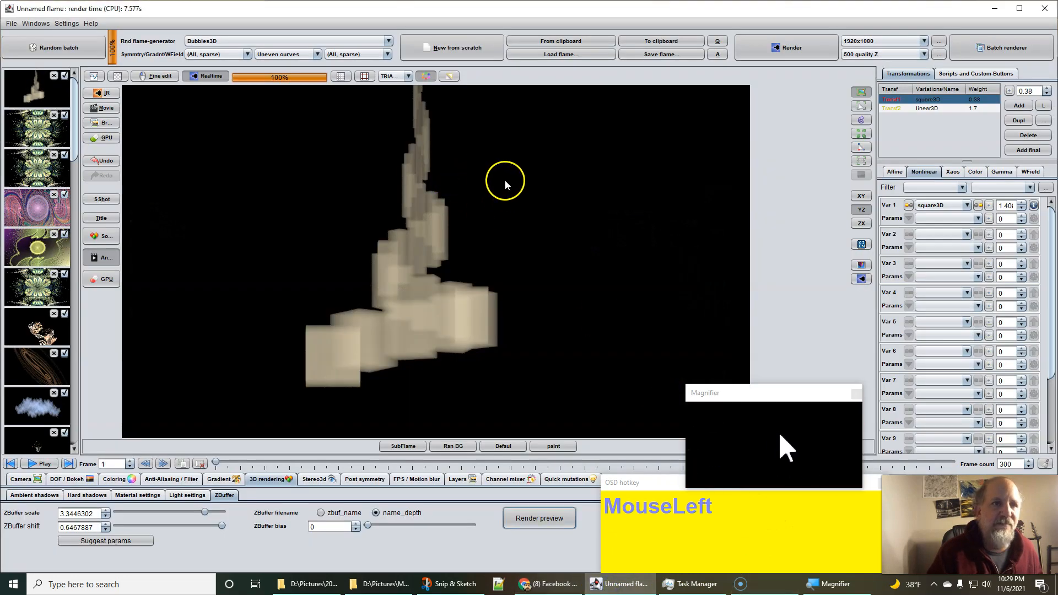
{"action": "left_click", "coordinate": [446, 53]}
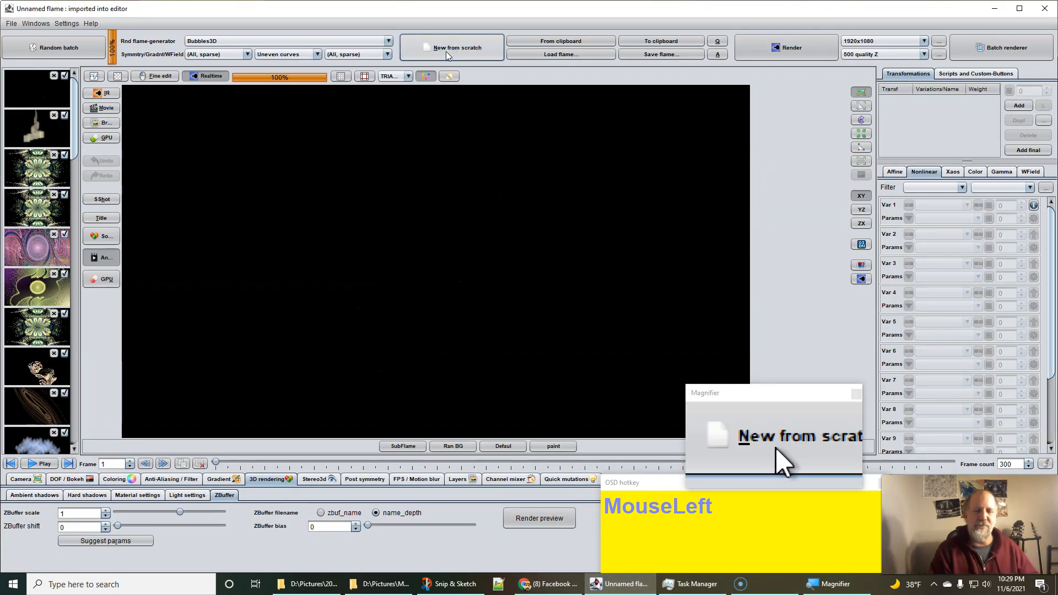
{"action": "left_click", "coordinate": [1017, 106]}
{"action": "left_click_drag", "start_coordinate": [936, 207], "coordinate": [944, 346]}
{"action": "scroll", "coordinate": [945, 348], "scroll_direction": "down", "scroll_amount": 5}
{"action": "scroll", "coordinate": [945, 352], "scroll_direction": "down", "scroll_amount": 8}
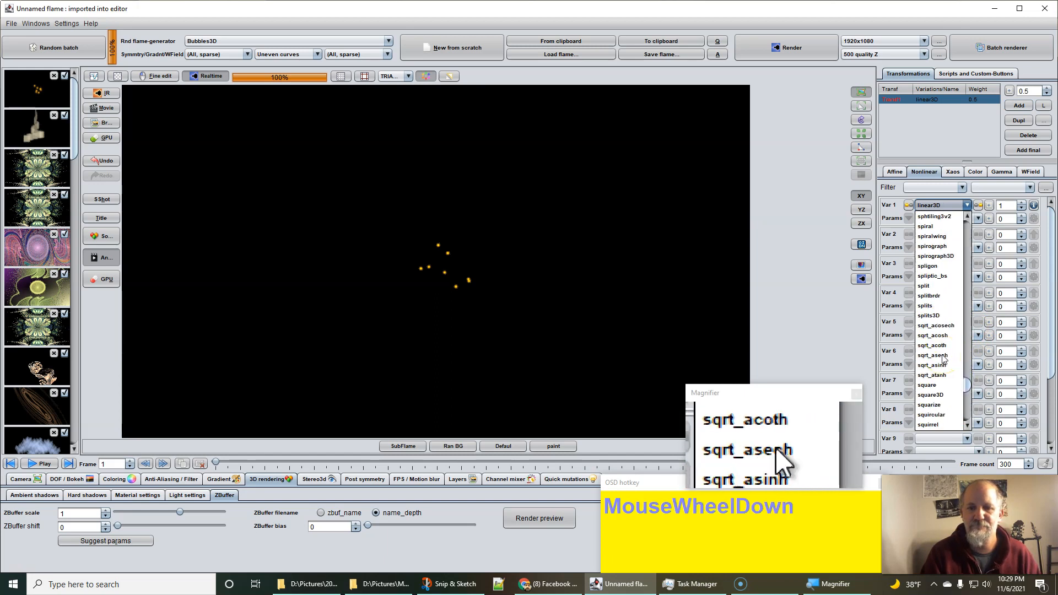
{"action": "scroll", "coordinate": [944, 358], "scroll_direction": "down", "scroll_amount": 2}
{"action": "left_click", "coordinate": [938, 397]}
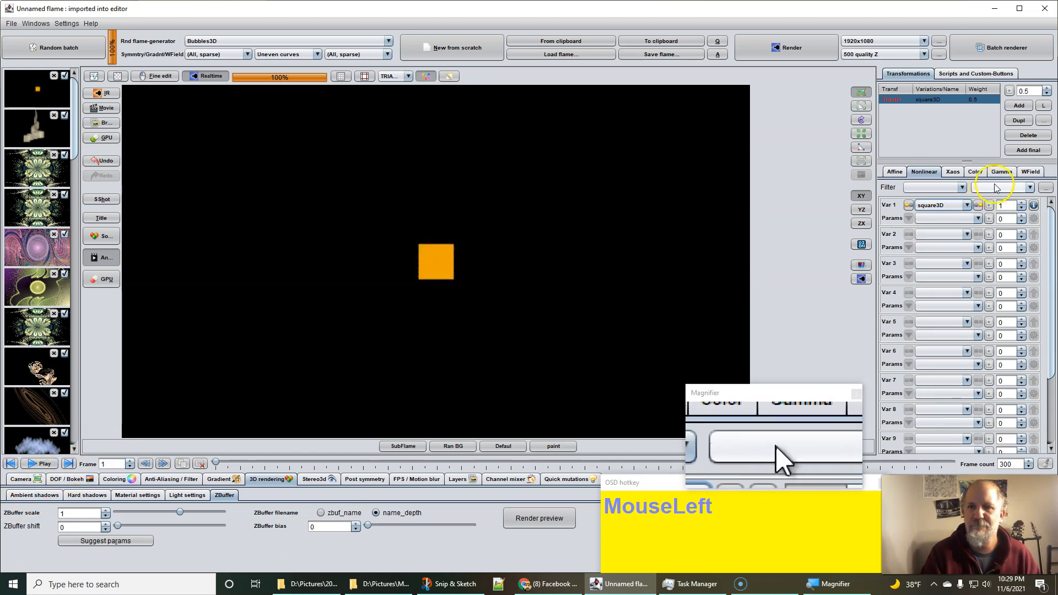
Step: Add a second, linear3D transform, then move, rotate and shrink its triangle in the XY plane to spiral the squares
{"action": "left_click", "coordinate": [1017, 106]}
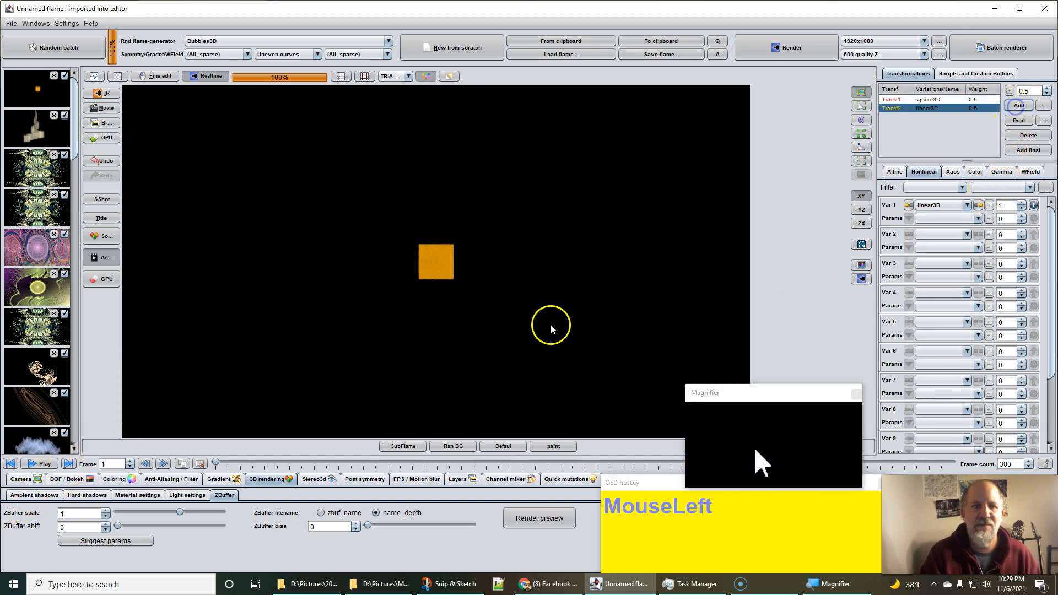
{"action": "left_click", "coordinate": [862, 106]}
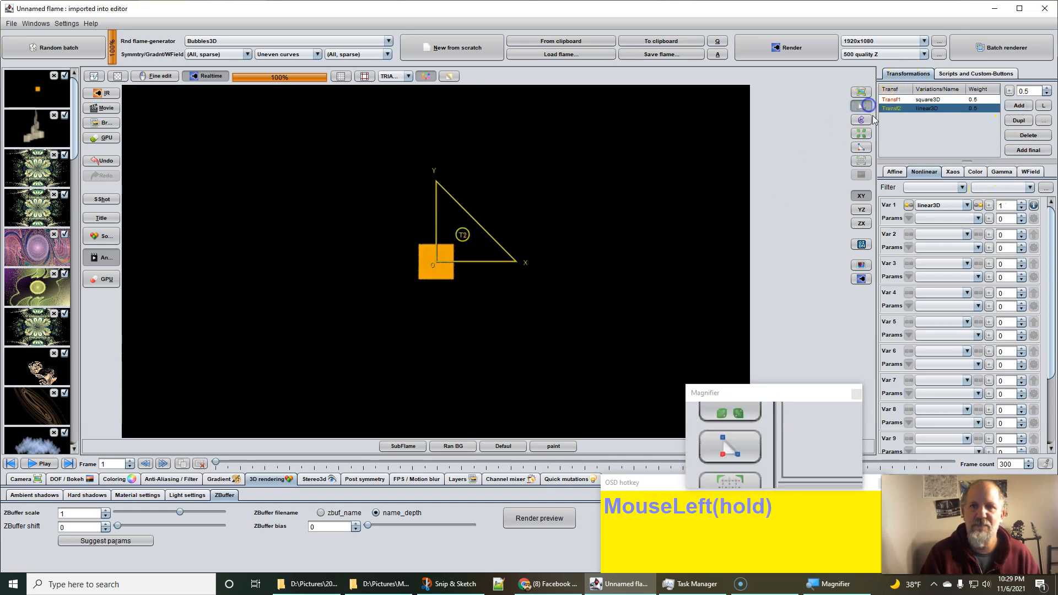
{"action": "left_click_drag", "start_coordinate": [468, 255], "coordinate": [743, 225]}
{"action": "scroll", "coordinate": [613, 236], "scroll_direction": "down", "scroll_amount": 3}
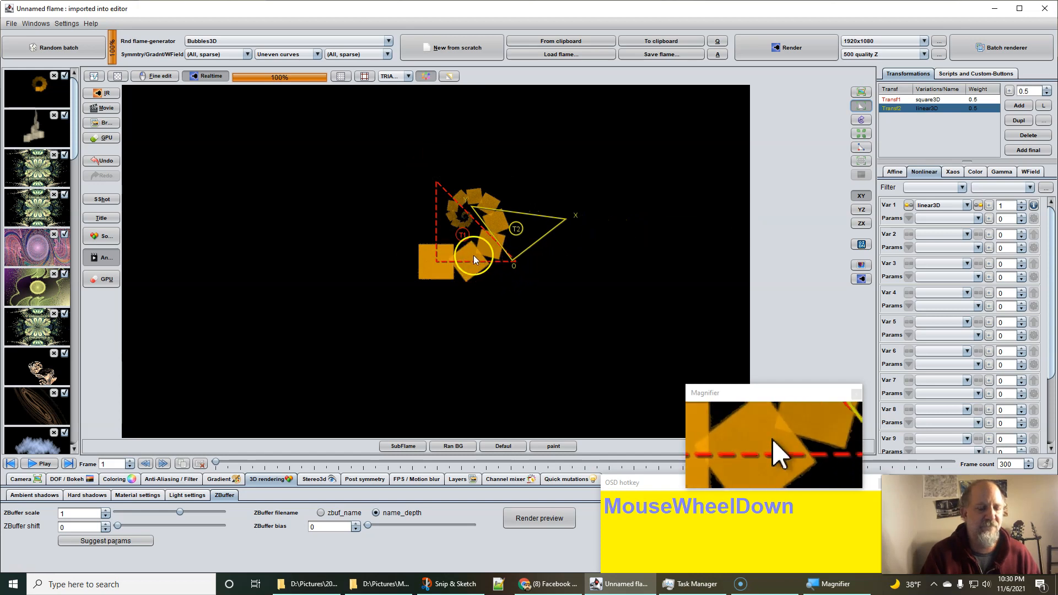
Step: Set the camera pitch to 52.4 and shift the second transform's triangle in the YZ plane to stretch the spiral vertically
{"action": "left_click", "coordinate": [21, 481]}
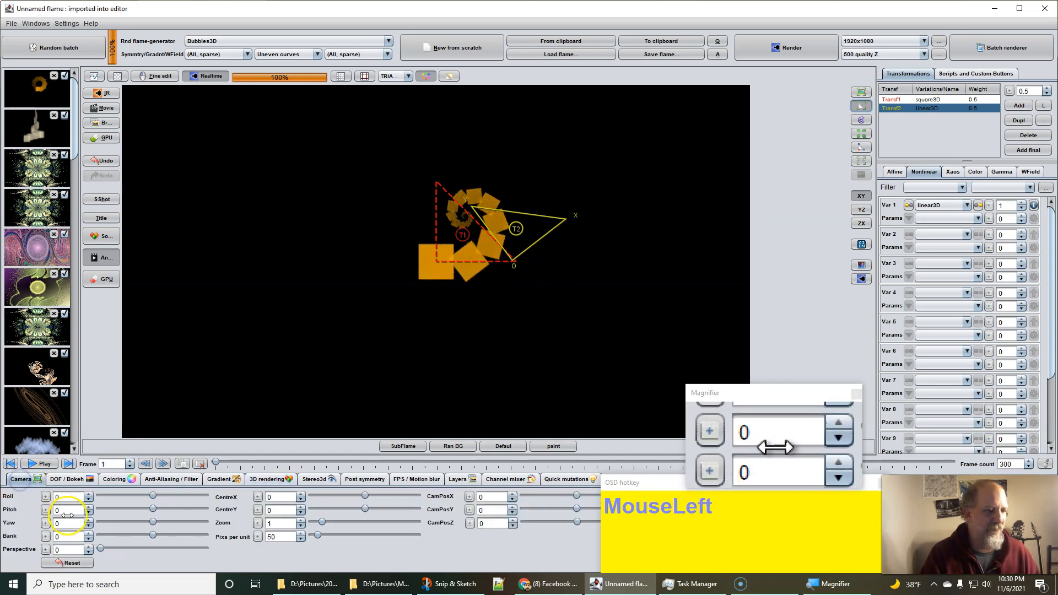
{"action": "left_click_drag", "start_coordinate": [71, 510], "coordinate": [140, 504]}
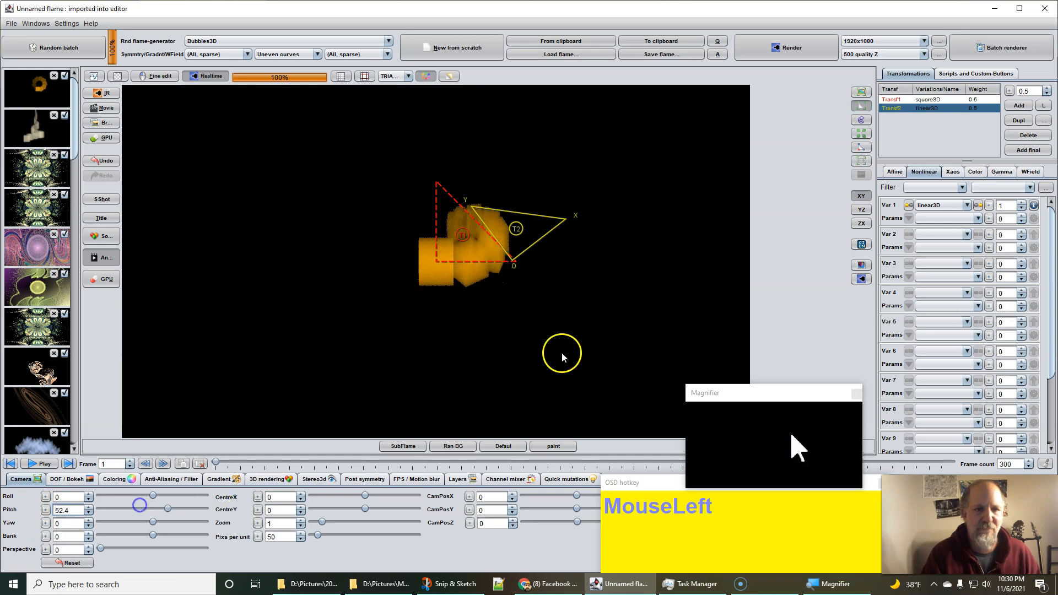
{"action": "left_click", "coordinate": [861, 209]}
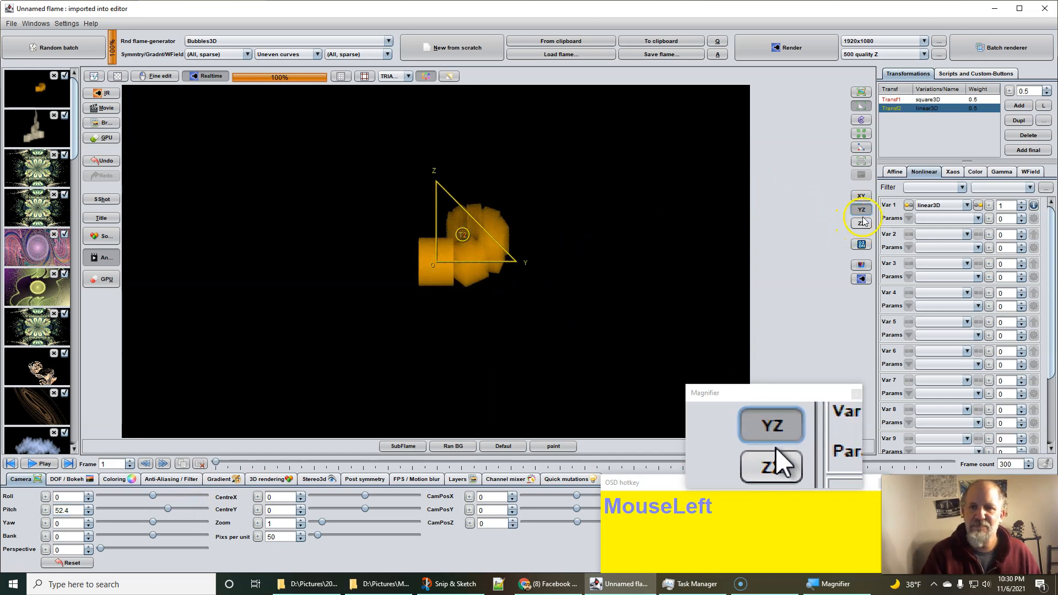
{"action": "left_click_drag", "start_coordinate": [495, 254], "coordinate": [488, 280]}
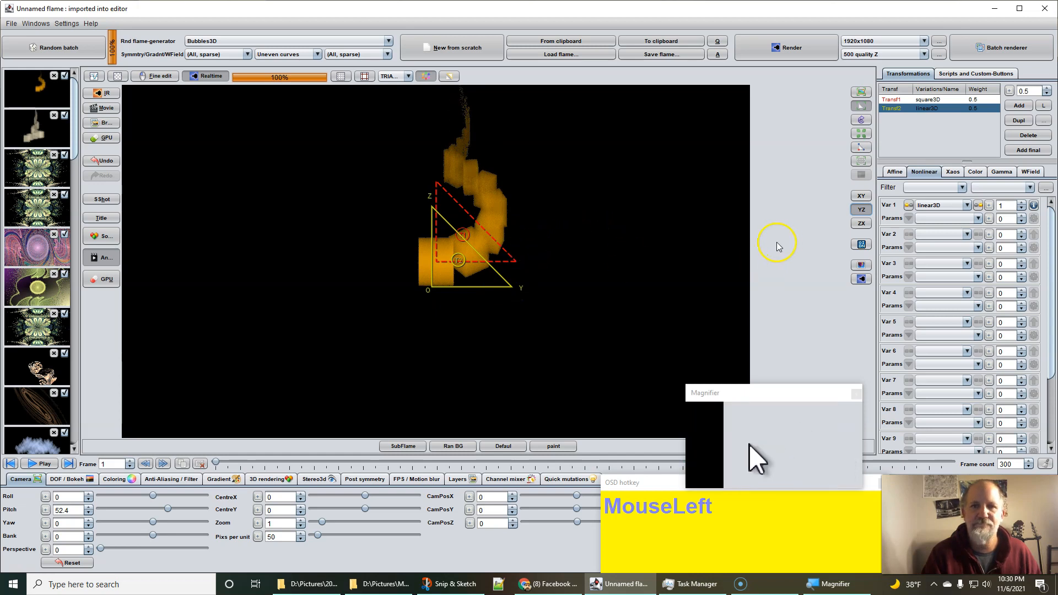
Step: Increase the square3D variation amount of the first transform and set the linear3D transform's weight to 1.42
{"action": "left_click_drag", "start_coordinate": [1006, 207], "coordinate": [1054, 179]}
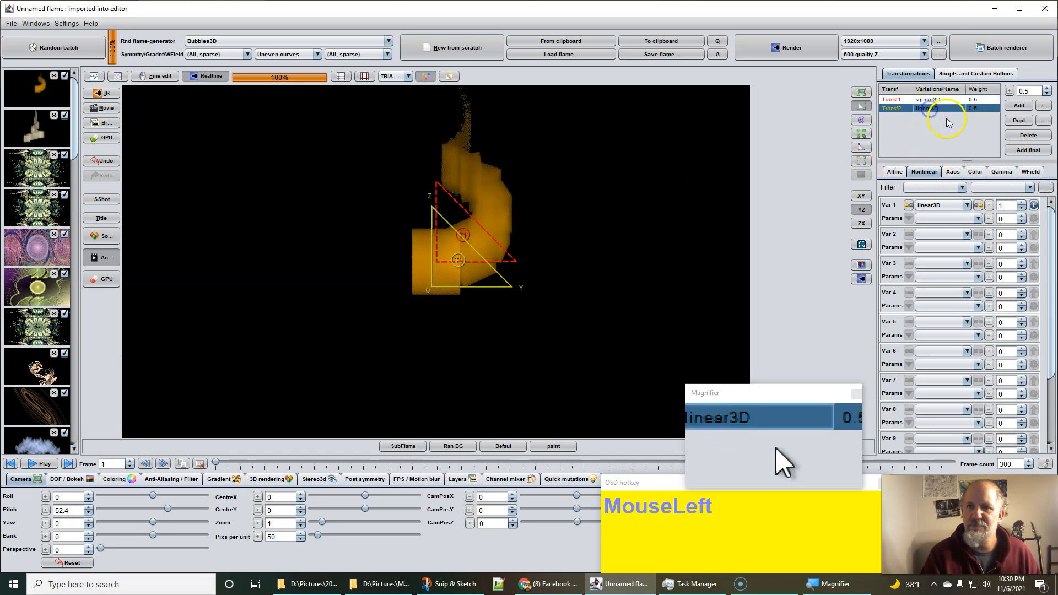
{"action": "left_click_drag", "start_coordinate": [1031, 91], "coordinate": [1054, 87]}
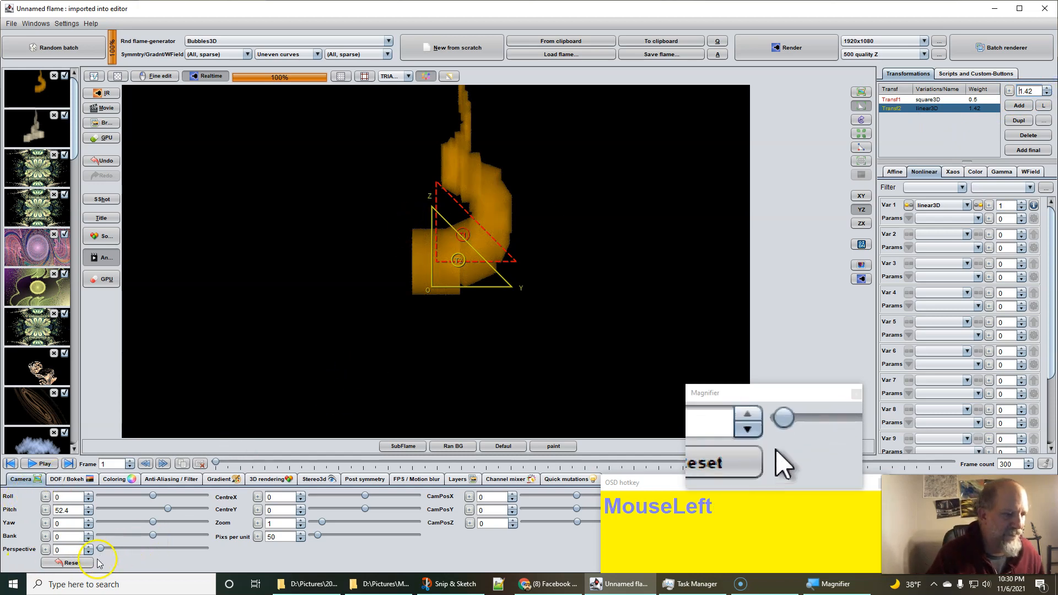
Step: Reset the camera, set pitch to 67.6 and pixels per unit to 76, and recentre the view at about X 1.26, Y -2.07
{"action": "left_click", "coordinate": [73, 564]}
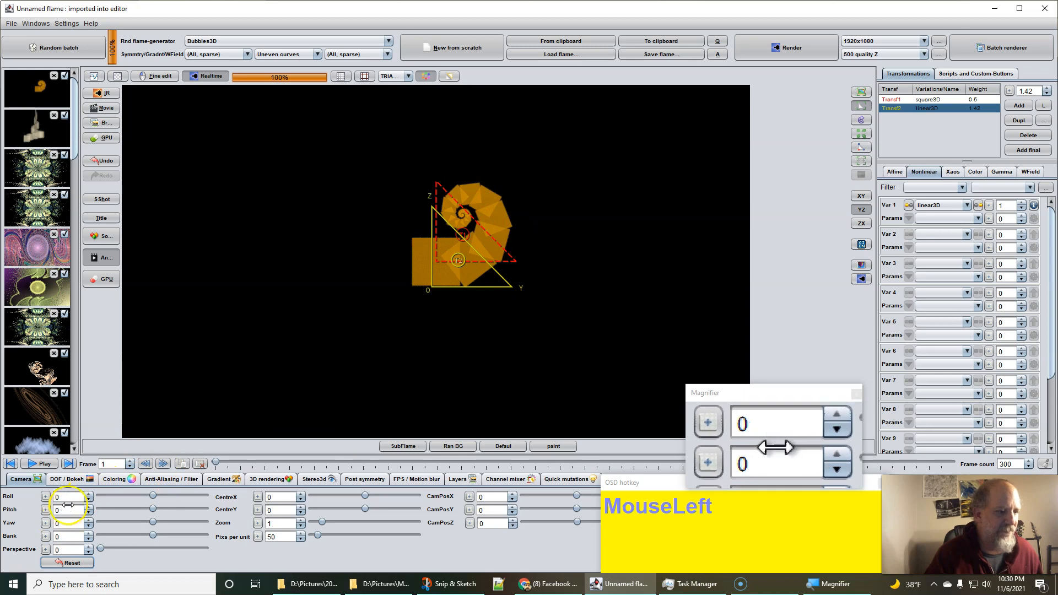
{"action": "left_click_drag", "start_coordinate": [69, 509], "coordinate": [159, 497]}
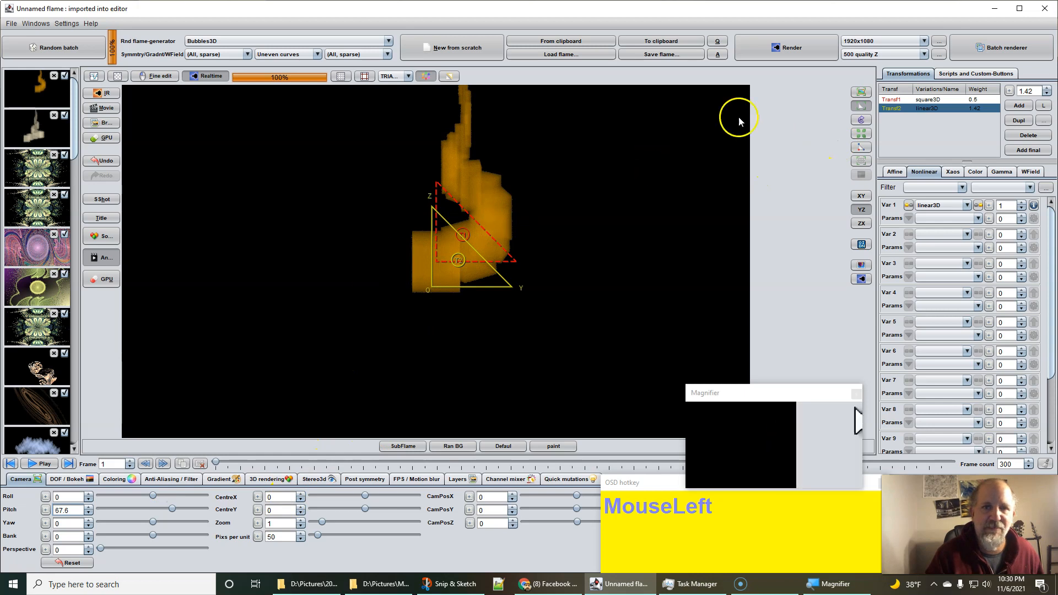
{"action": "left_click", "coordinate": [861, 94]}
{"action": "left_click_drag", "start_coordinate": [451, 166], "coordinate": [378, 338]}
{"action": "left_click_drag", "start_coordinate": [327, 434], "coordinate": [358, 449]}
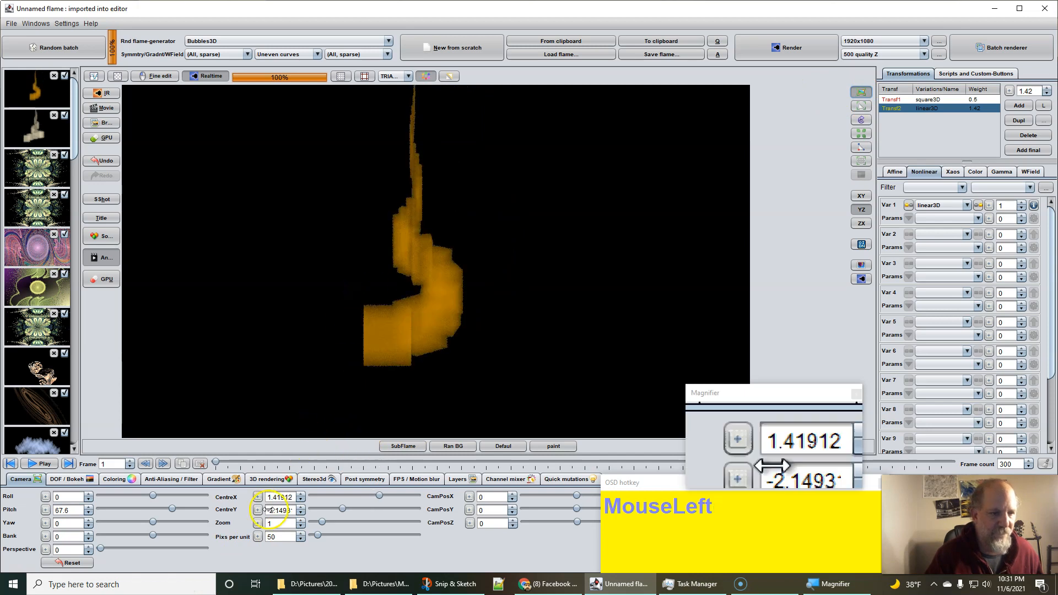
{"action": "left_click_drag", "start_coordinate": [286, 537], "coordinate": [319, 523]}
{"action": "left_click_drag", "start_coordinate": [453, 317], "coordinate": [496, 296]}
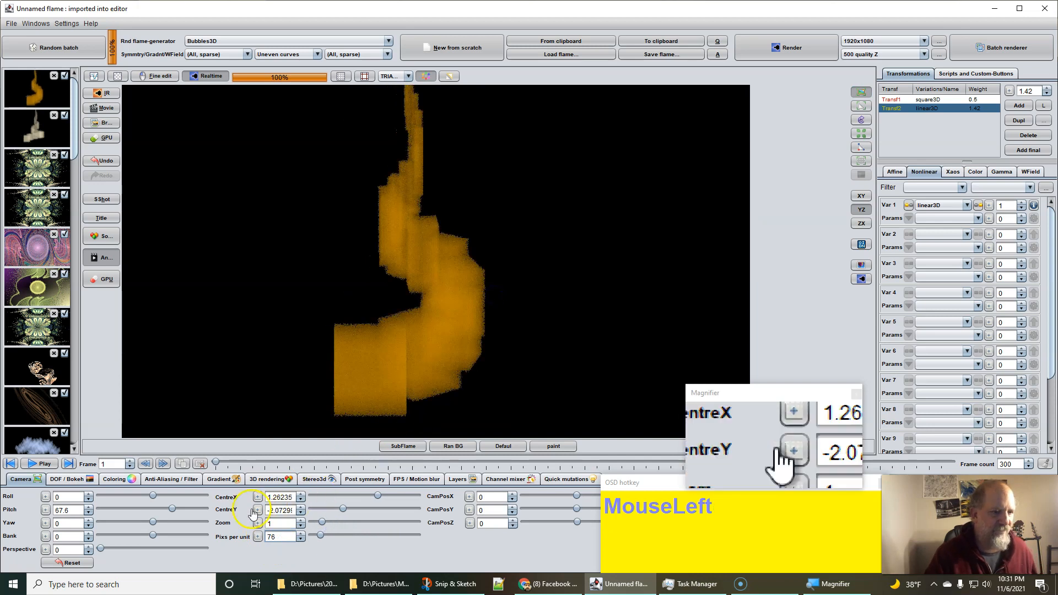
Step: Shift the flame's gradient and randomize the transform colors so the spiral runs from blue to orange
{"action": "left_click", "coordinate": [218, 479]}
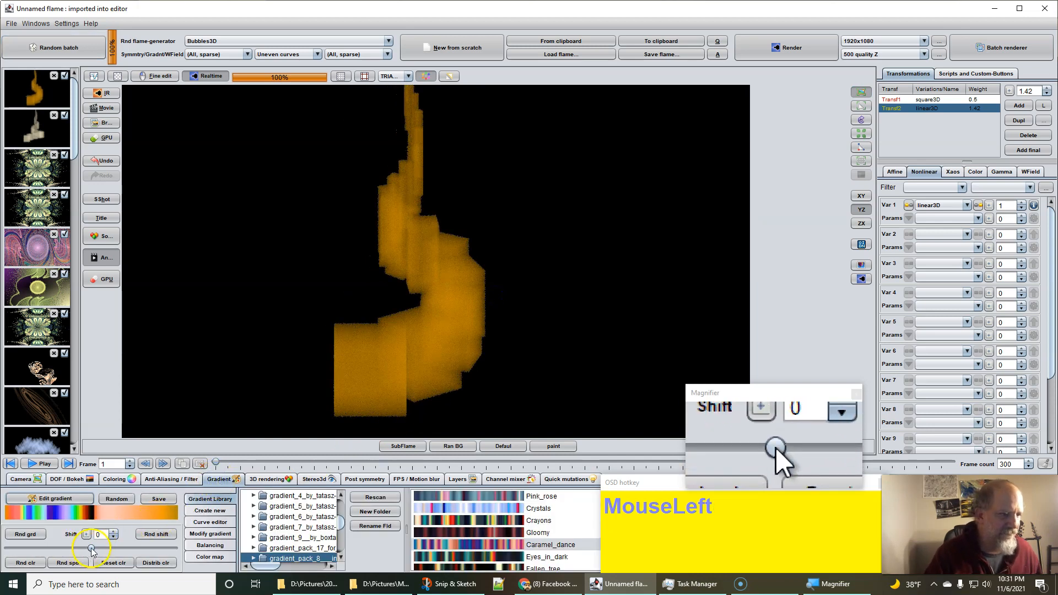
{"action": "left_click_drag", "start_coordinate": [91, 548], "coordinate": [128, 544]}
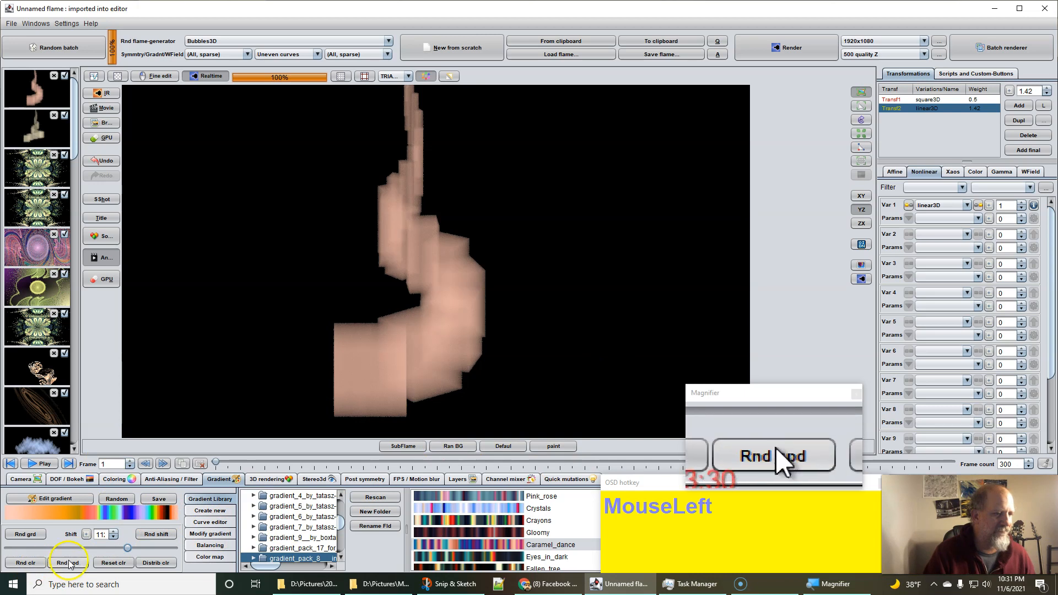
{"action": "left_click", "coordinate": [41, 563]}
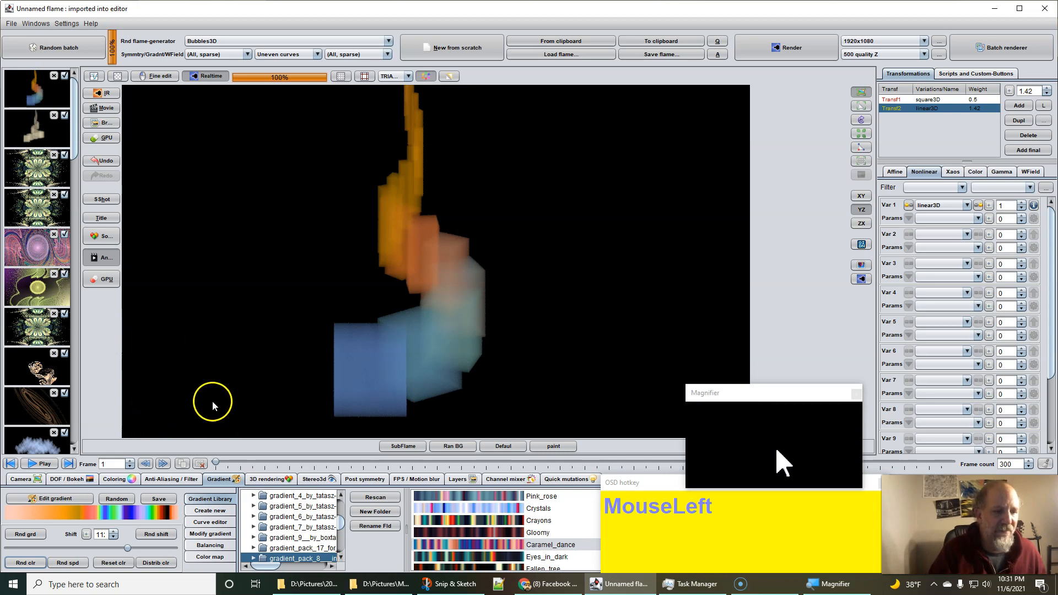
Step: Open the ZBuffer settings under 3D rendering and examine the filename and bias options
{"action": "left_click", "coordinate": [254, 481]}
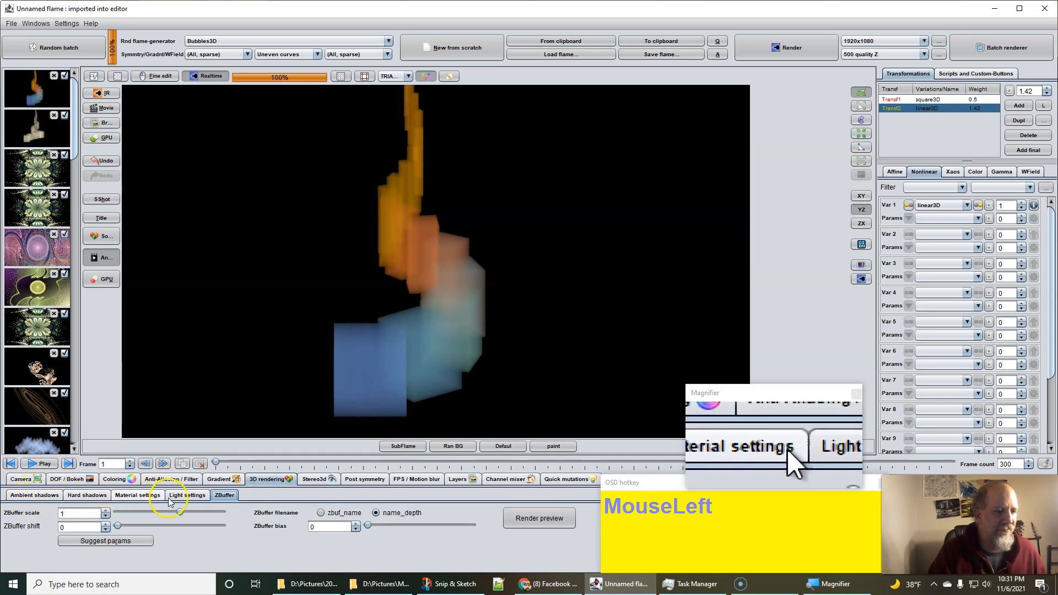
{"action": "left_click", "coordinate": [226, 498]}
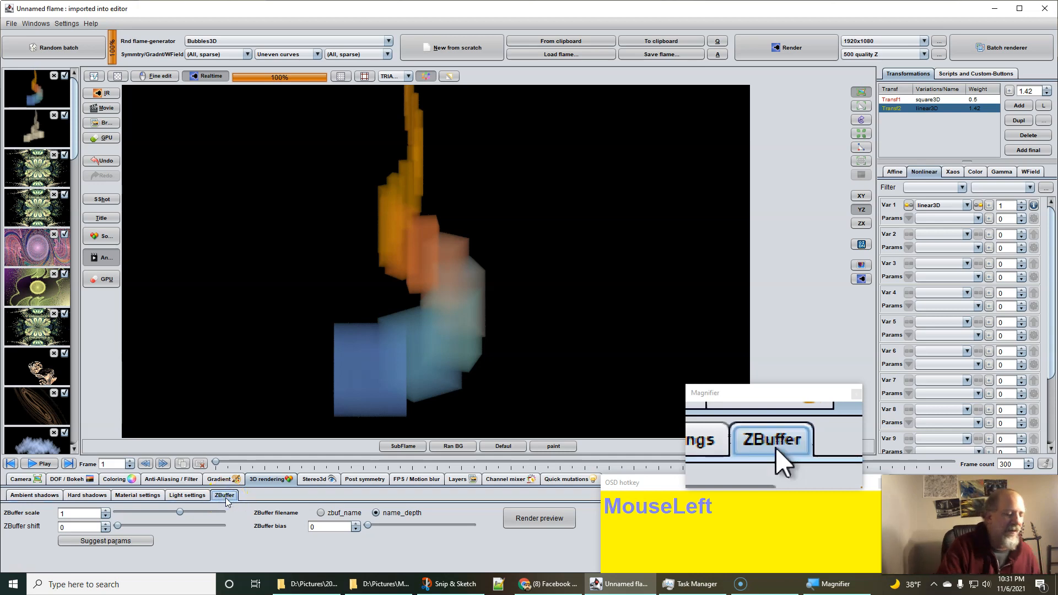
{"action": "left_click", "coordinate": [343, 518]}
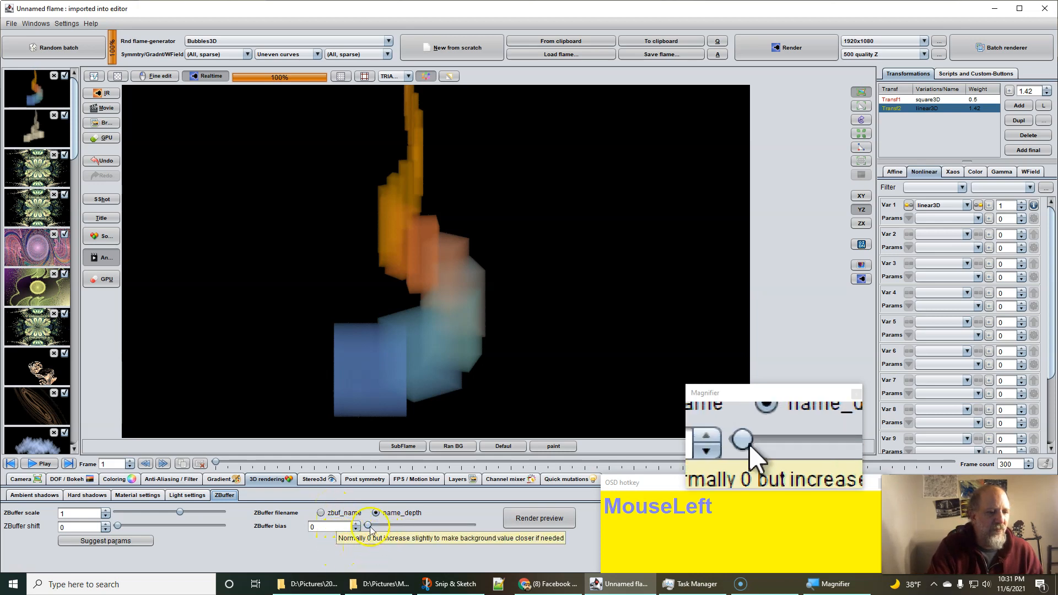
{"action": "left_click", "coordinate": [299, 530]}
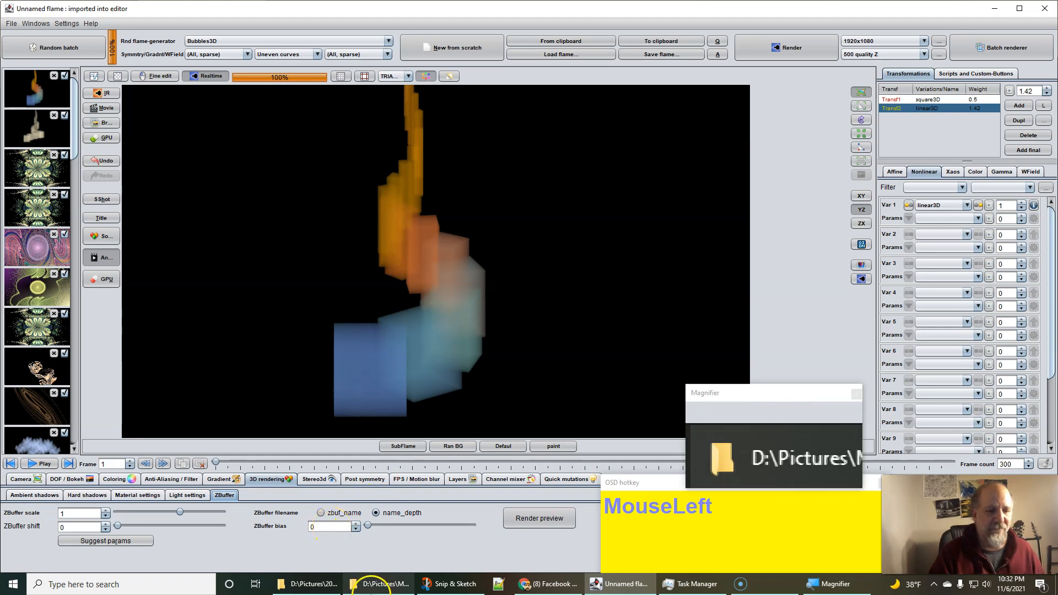
Step: Switch to the Facebook tabs in Chrome and examine the depth effect in the colourful and streaked zbuffer photos
{"action": "left_click", "coordinate": [549, 586]}
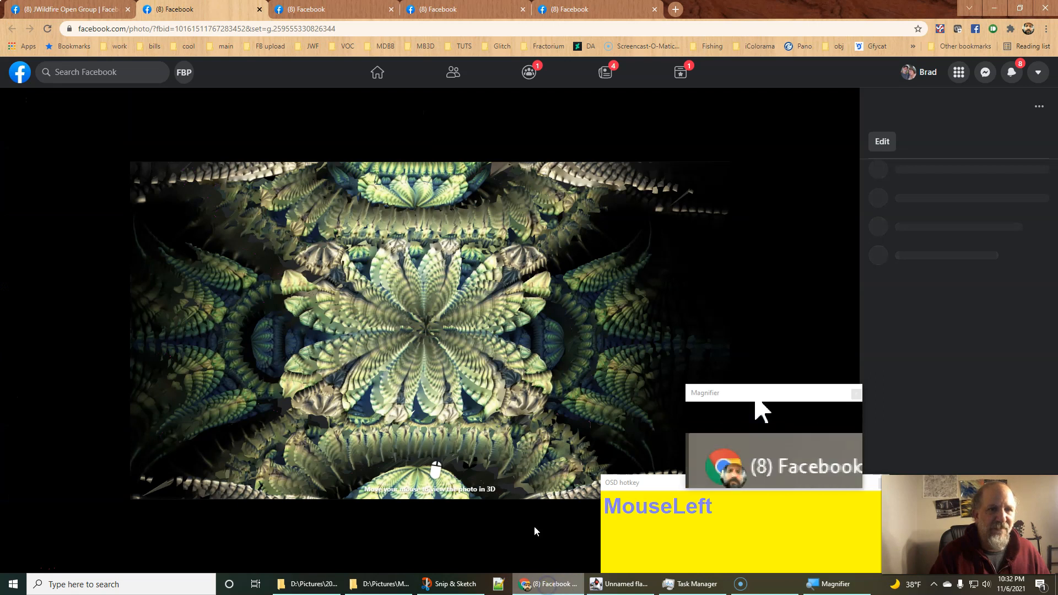
{"action": "left_click", "coordinate": [433, 11]}
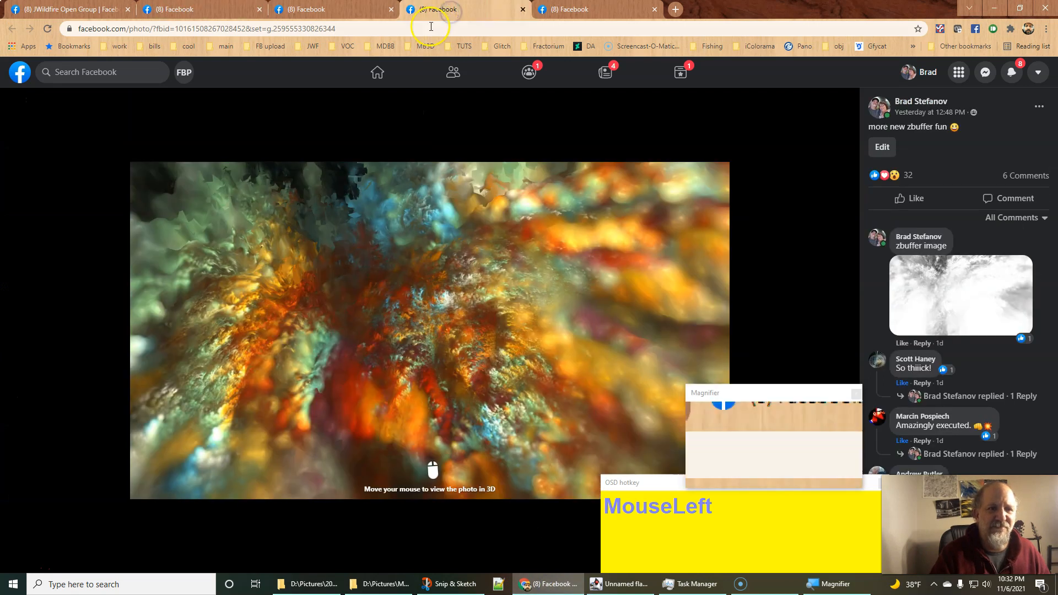
{"action": "left_click", "coordinate": [320, 11]}
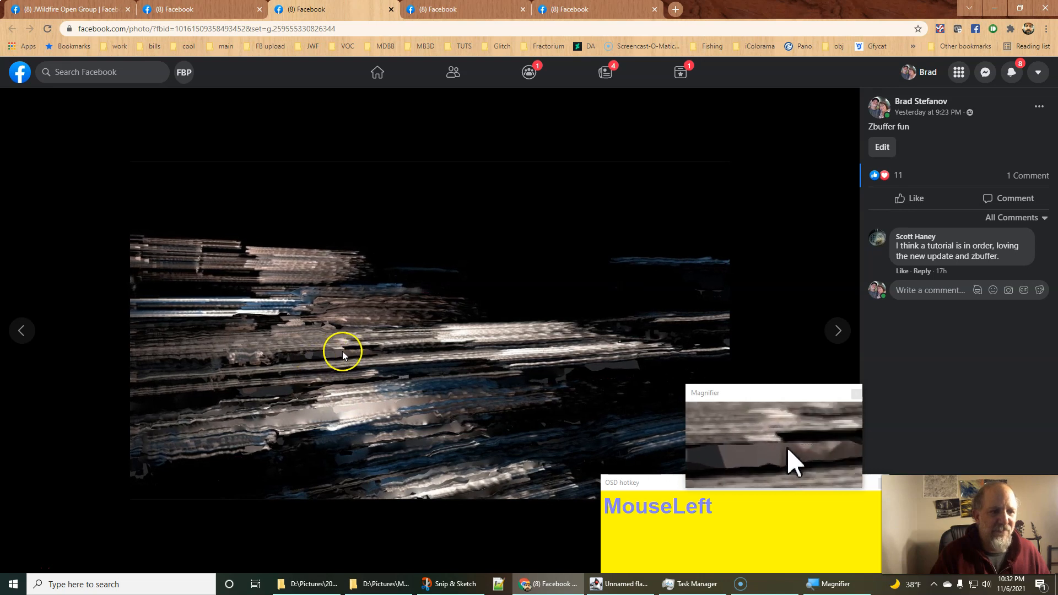
{"action": "left_click", "coordinate": [338, 355]}
{"action": "mouse_move", "coordinate": [338, 355]}
{"action": "left_mouse_down"}
{"action": "mouse_move", "coordinate": [392, 396]}
{"action": "mouse_move", "coordinate": [275, 355]}
{"action": "mouse_move", "coordinate": [159, 350]}
{"action": "mouse_move", "coordinate": [337, 379]}
{"action": "mouse_move", "coordinate": [335, 342]}
{"action": "left_mouse_up"}
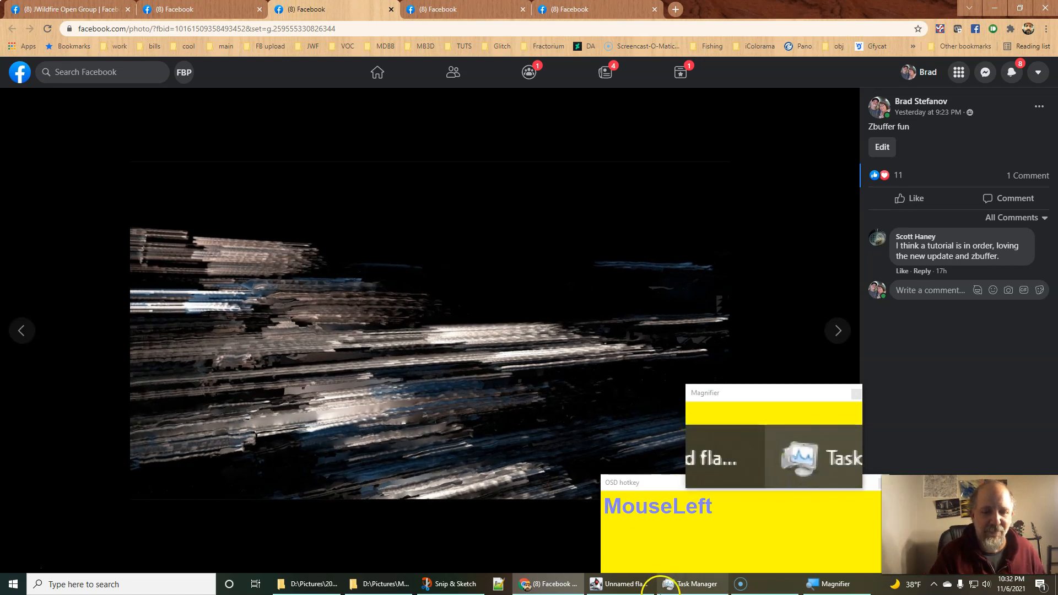
Step: Return to JWildfire and examine the ZBuffer scale setting and its tooltip
{"action": "left_click", "coordinate": [607, 586]}
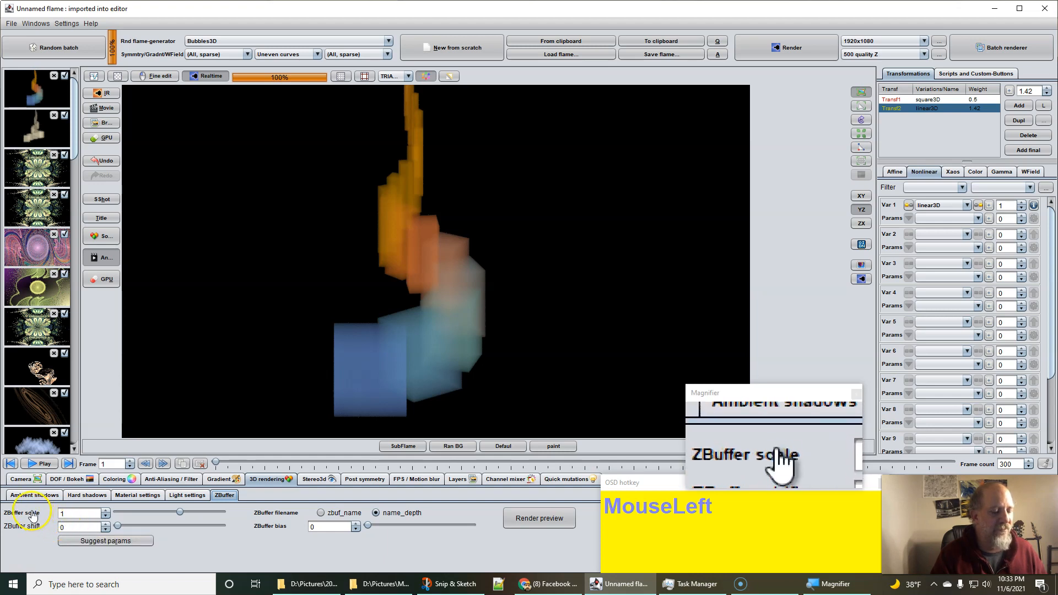
{"action": "left_click", "coordinate": [86, 512]}
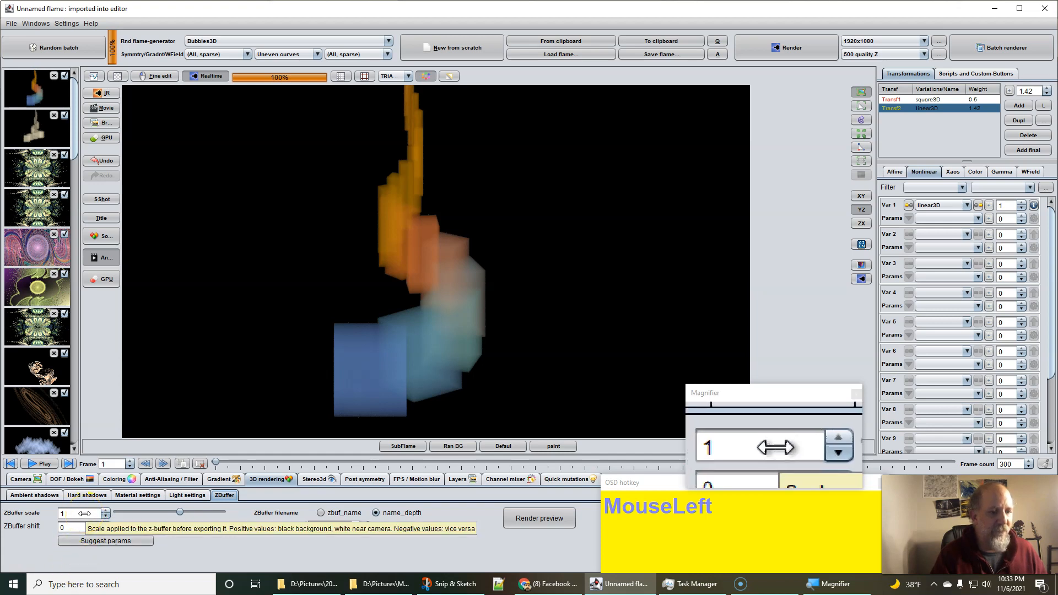
{"action": "left_click", "coordinate": [93, 513]}
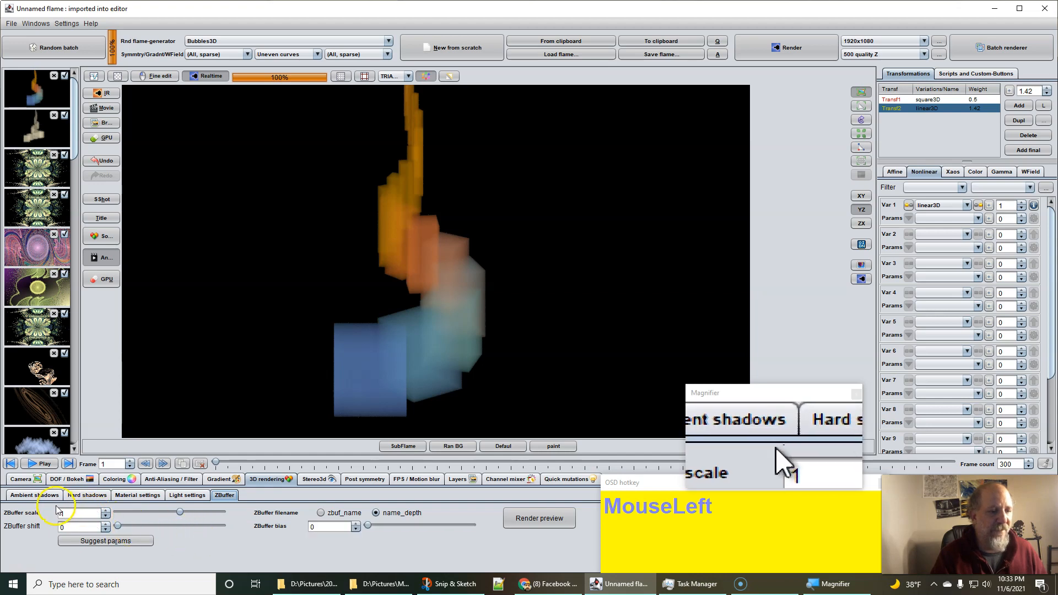
{"action": "left_click", "coordinate": [70, 512]}
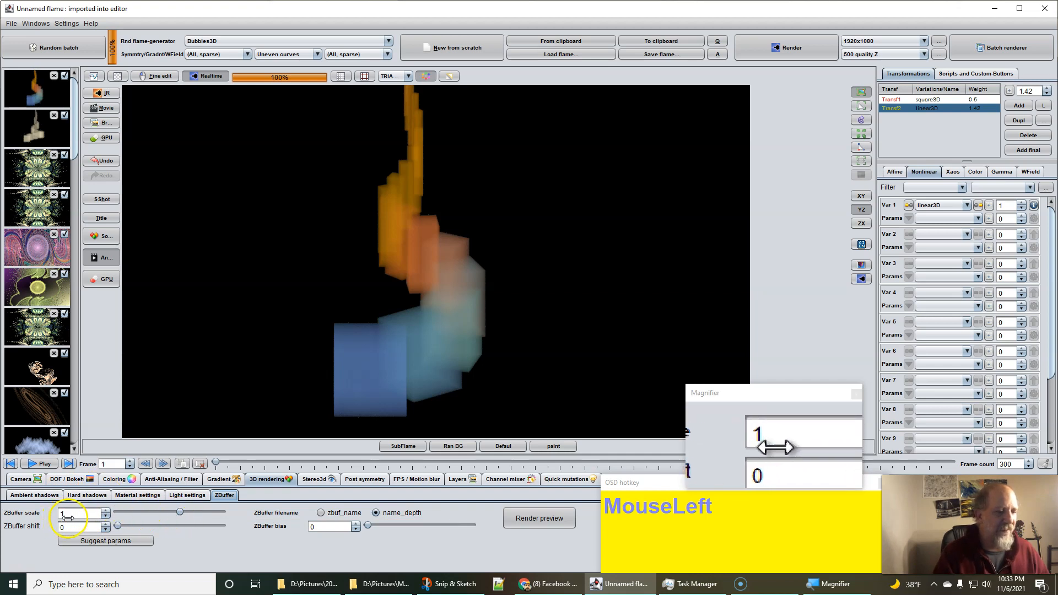
Step: Adjust the ZBuffer shift slightly, apply the suggested ZBuffer scale and shift parameters, and render a depth preview
{"action": "mouse_move", "coordinate": [79, 529]}
{"action": "left_mouse_down"}
{"action": "mouse_move", "coordinate": [40, 527]}
{"action": "mouse_move", "coordinate": [79, 528]}
{"action": "left_mouse_up"}
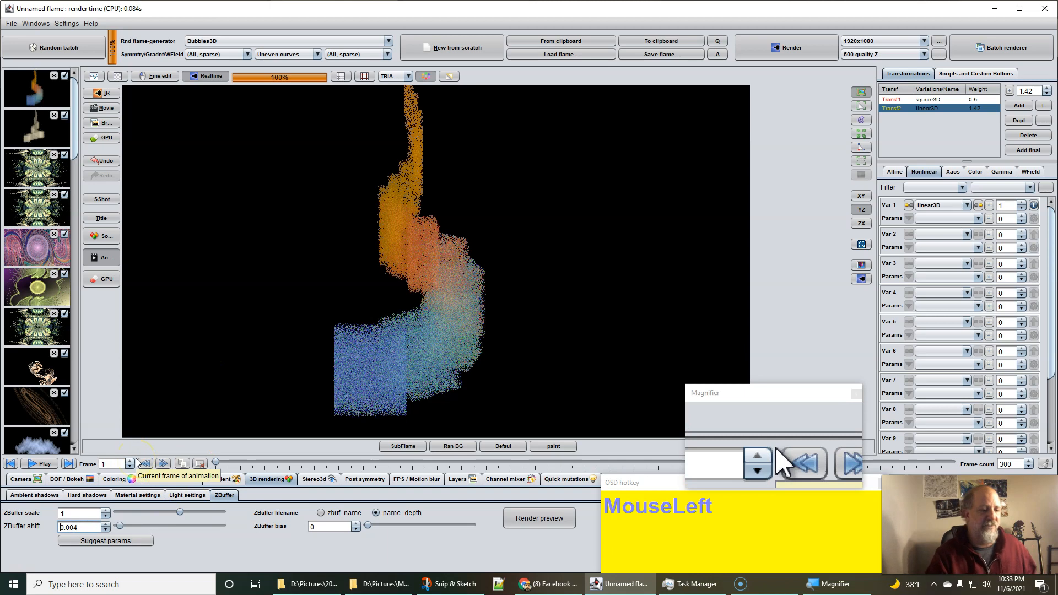
{"action": "left_click", "coordinate": [105, 541]}
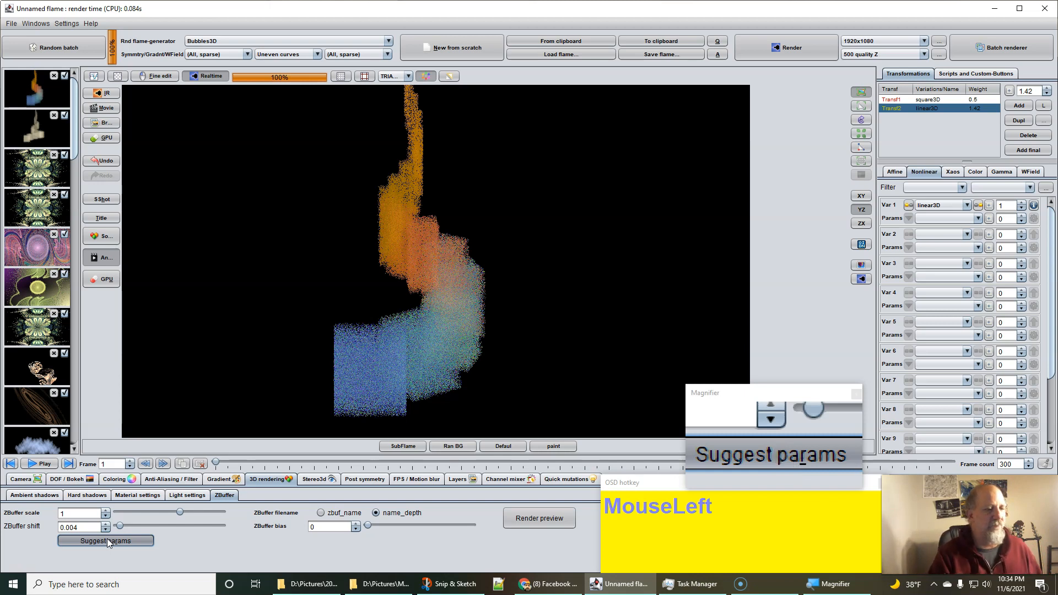
{"action": "left_click", "coordinate": [107, 538]}
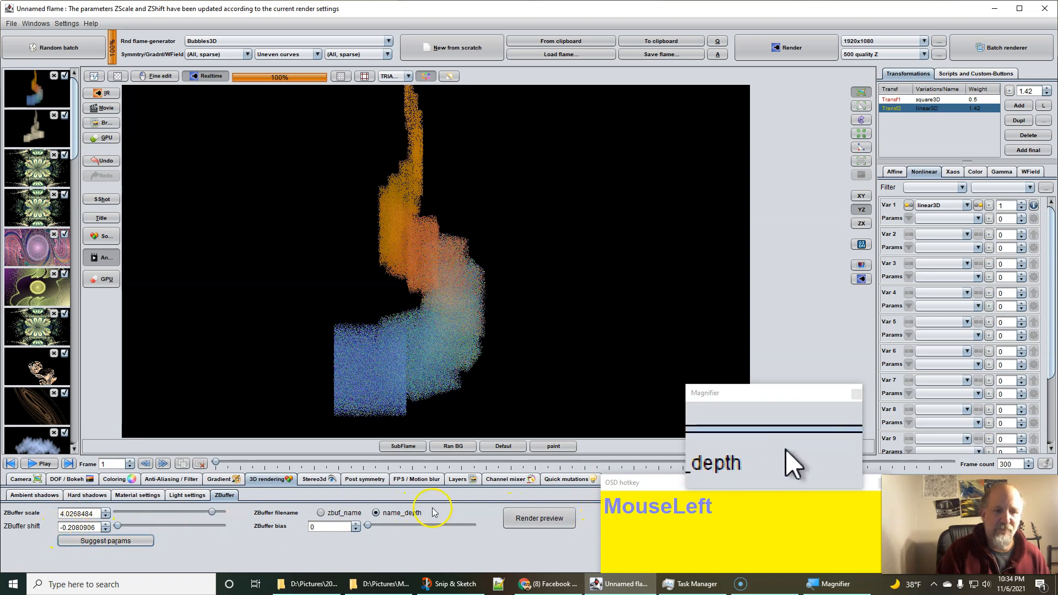
{"action": "left_click", "coordinate": [541, 520]}
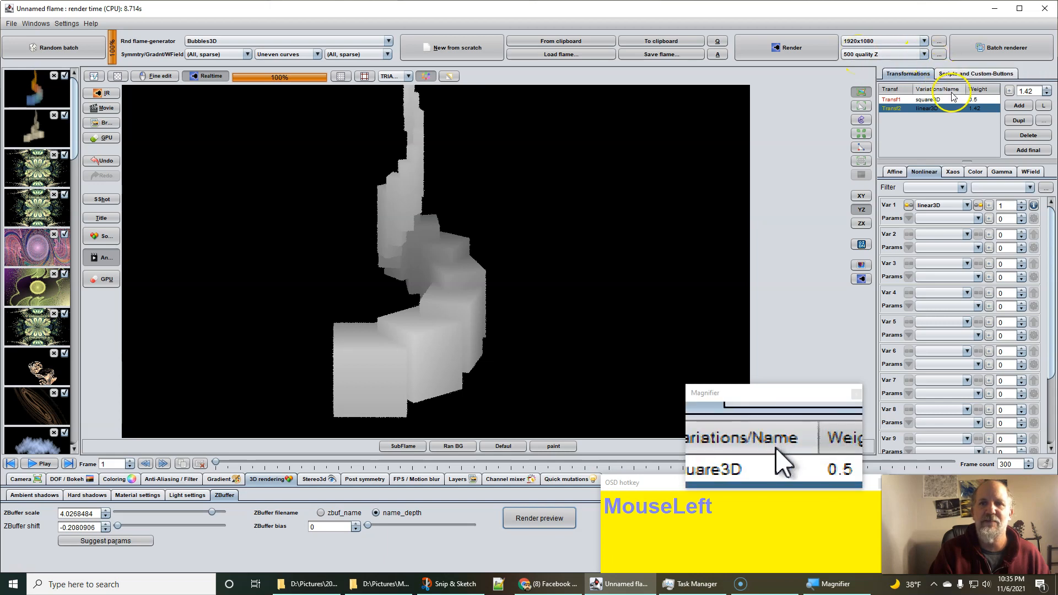
Step: Open the 500 quality Z profile for editing and examine its quality value and Z-Buffer option
{"action": "left_click", "coordinate": [939, 55]}
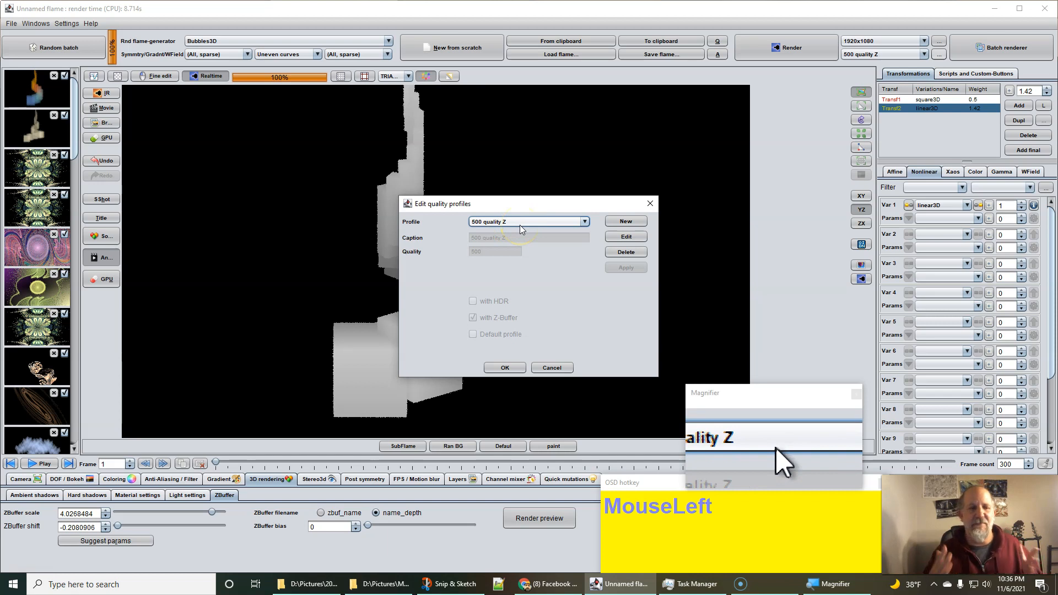
{"action": "left_click", "coordinate": [626, 236]}
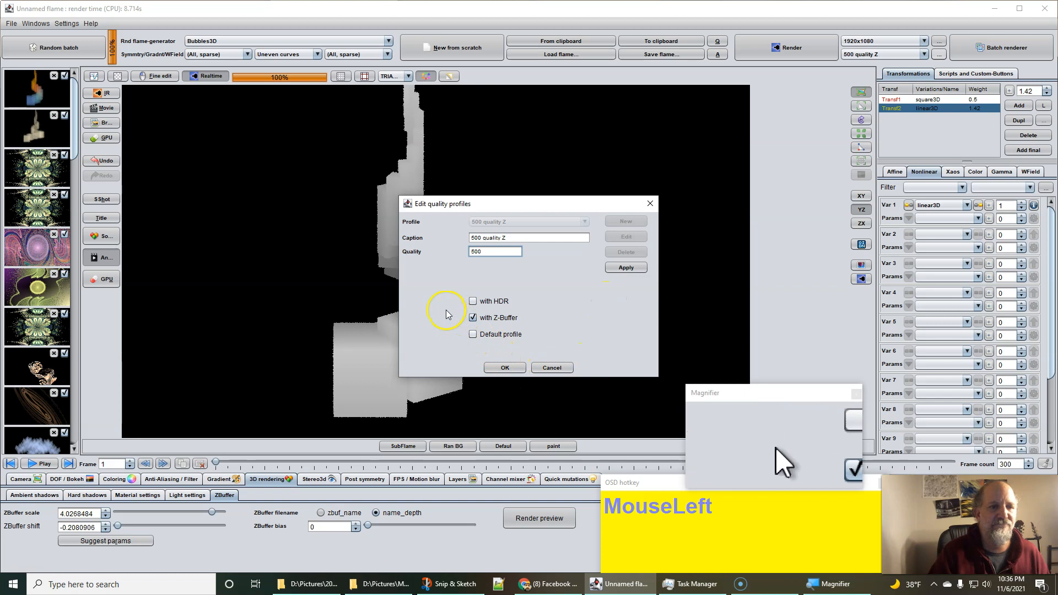
{"action": "left_click", "coordinate": [507, 369]}
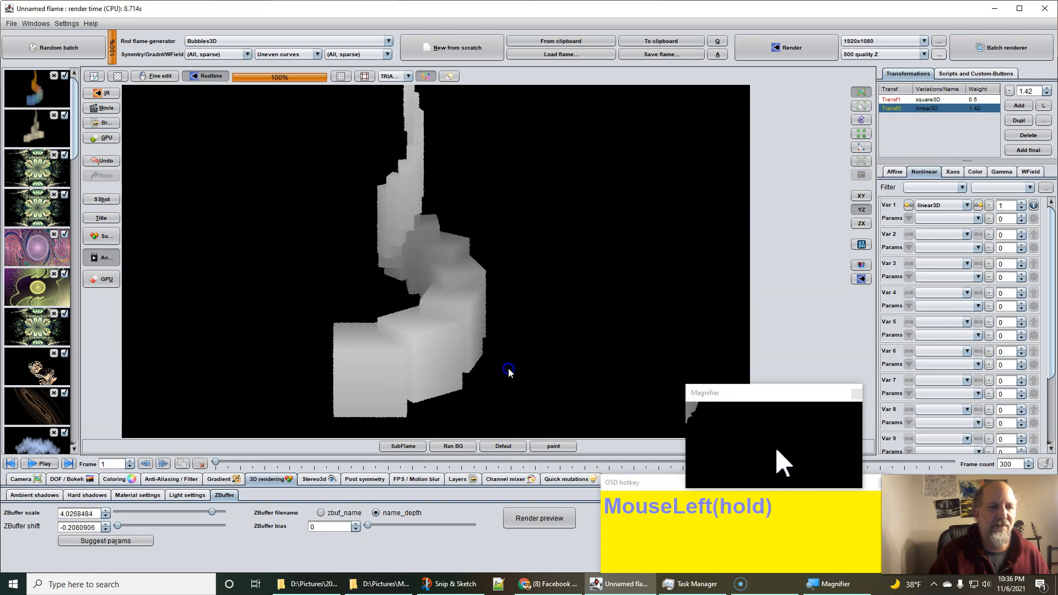
Step: Set the render quality profile to 500 quality Z and the render resolution to 1280x720
{"action": "left_click", "coordinate": [867, 56]}
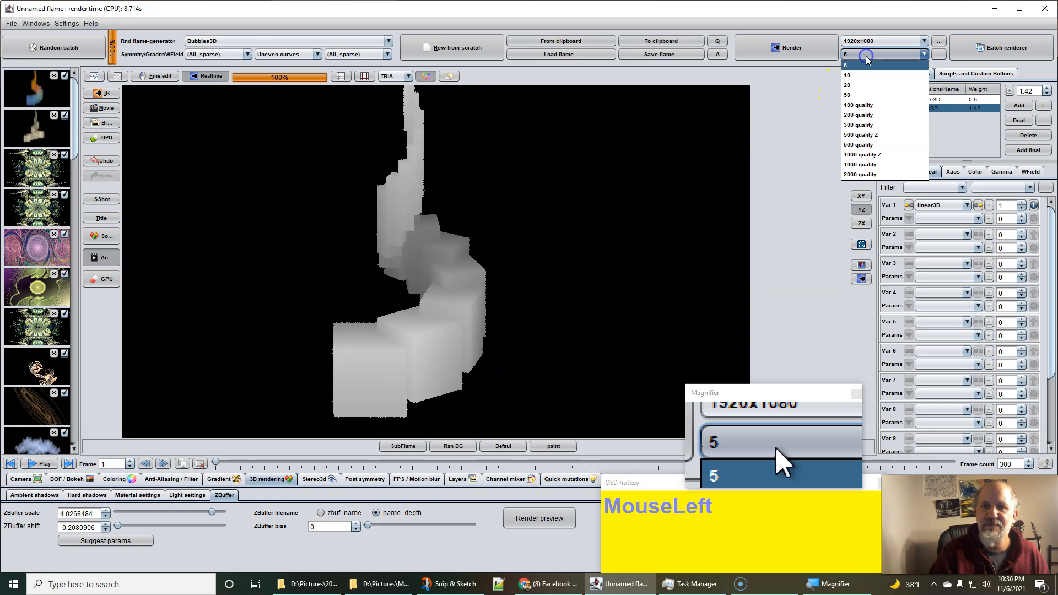
{"action": "left_click", "coordinate": [888, 147]}
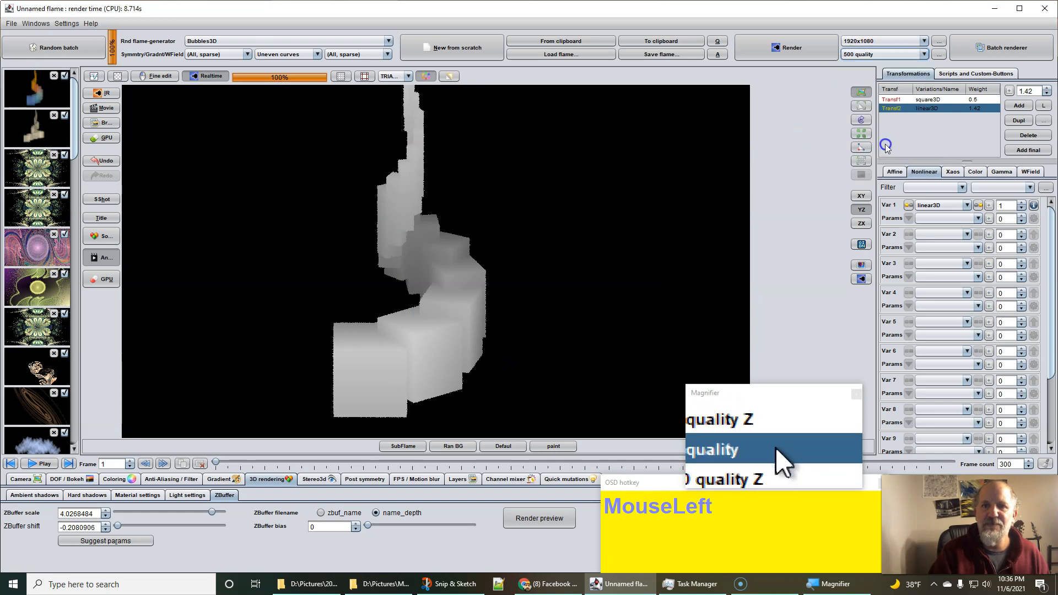
{"action": "left_click", "coordinate": [871, 55]}
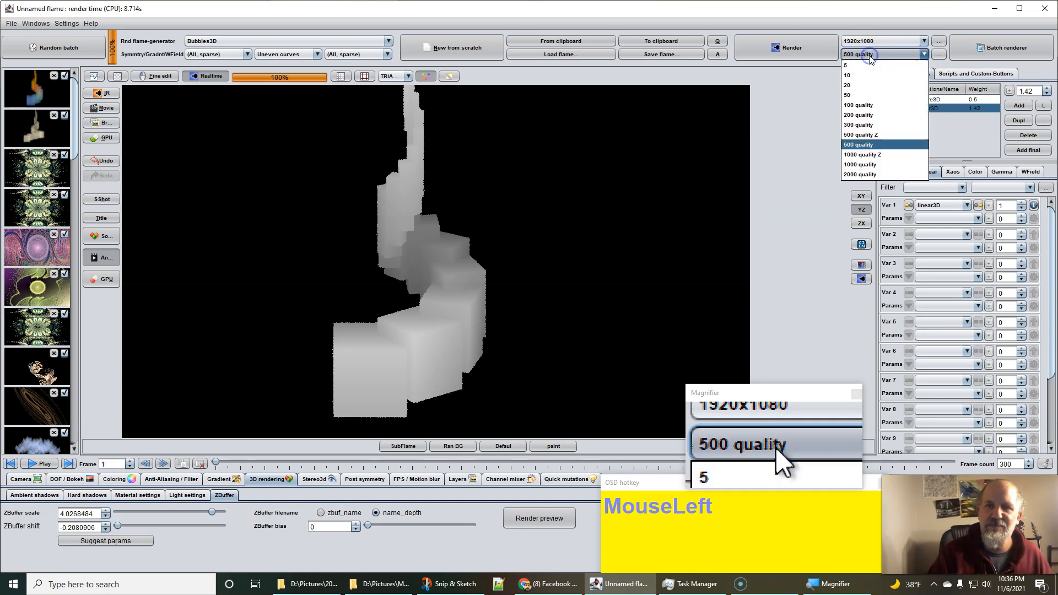
{"action": "left_click", "coordinate": [860, 135]}
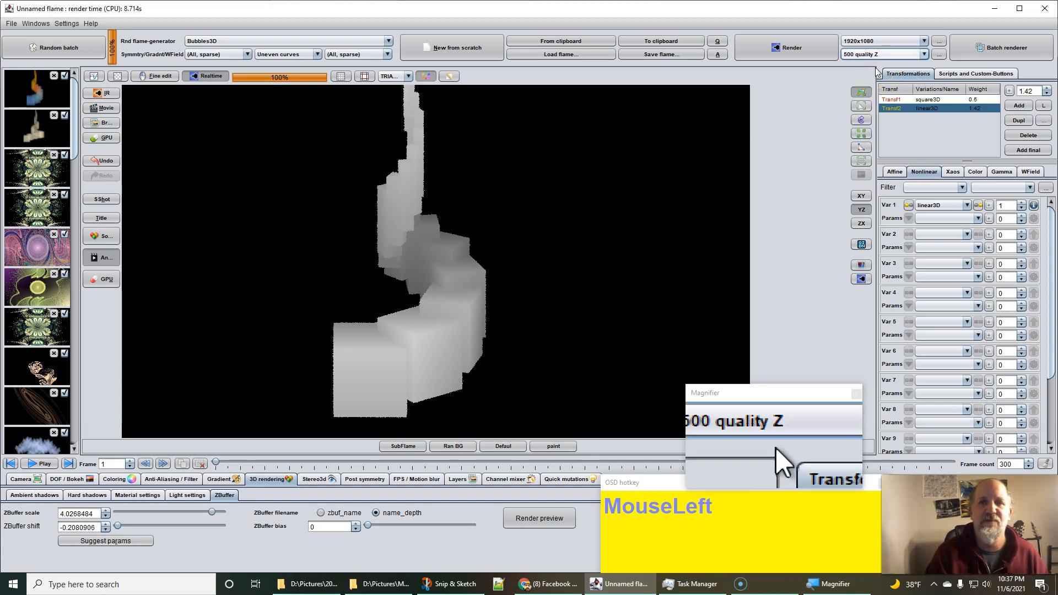
{"action": "left_click", "coordinate": [873, 41]}
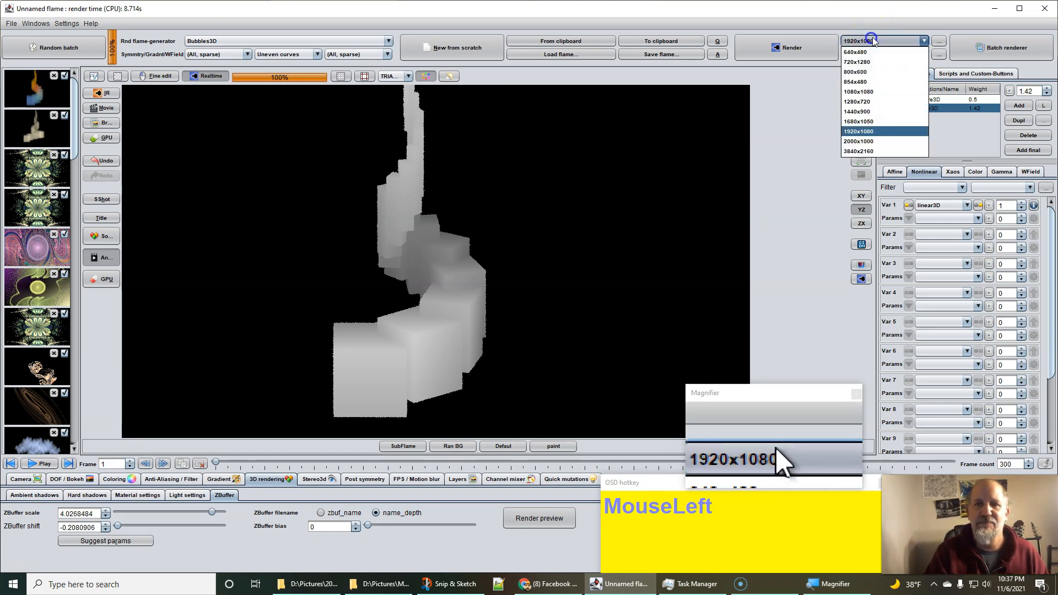
{"action": "left_click", "coordinate": [875, 103]}
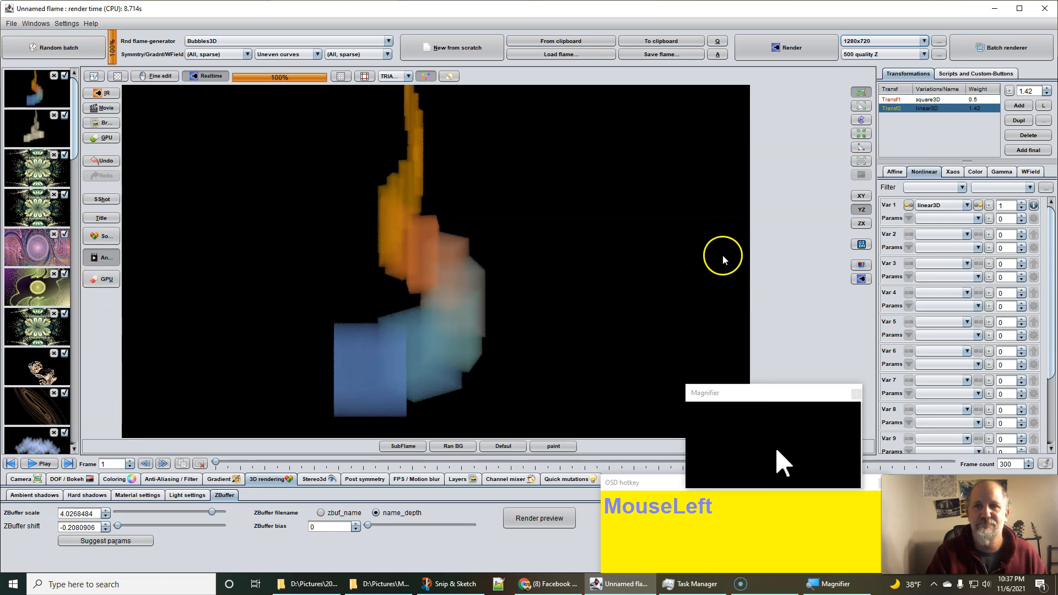
{"action": "left_click", "coordinate": [103, 282]}
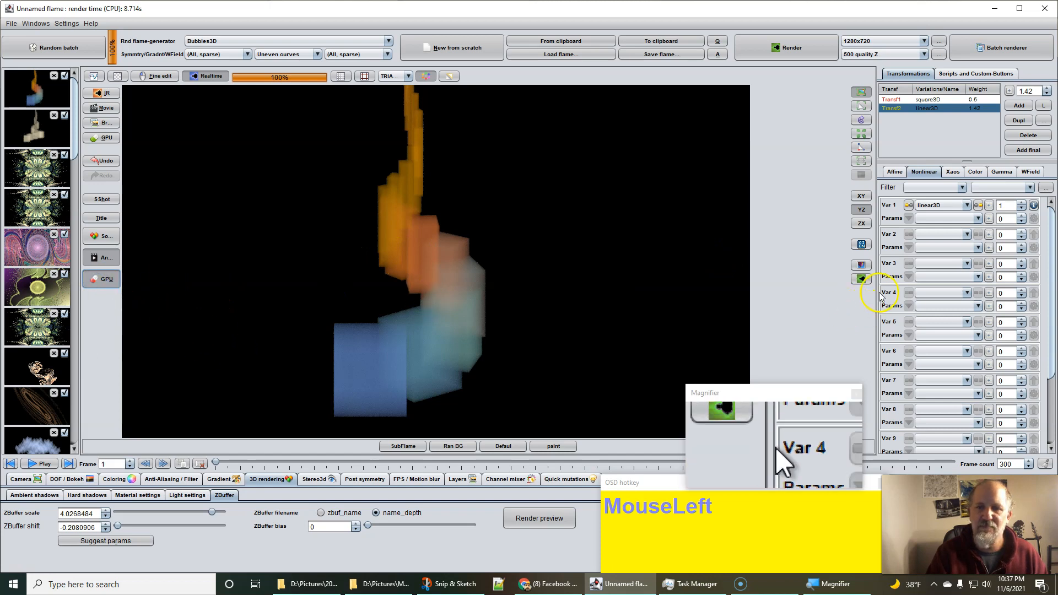
{"action": "left_click", "coordinate": [863, 279]}
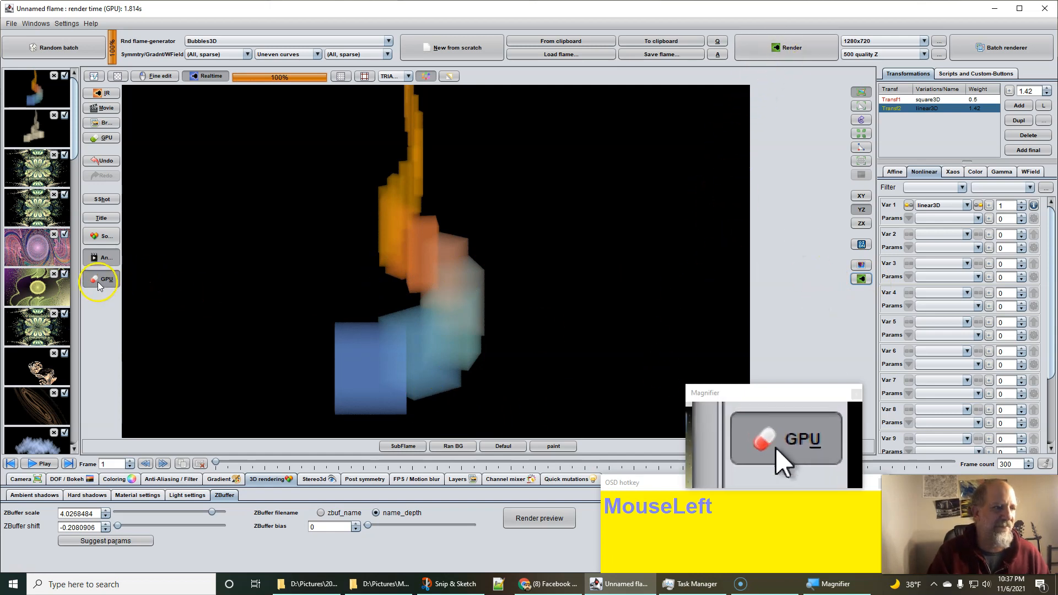
{"action": "left_click", "coordinate": [788, 48]}
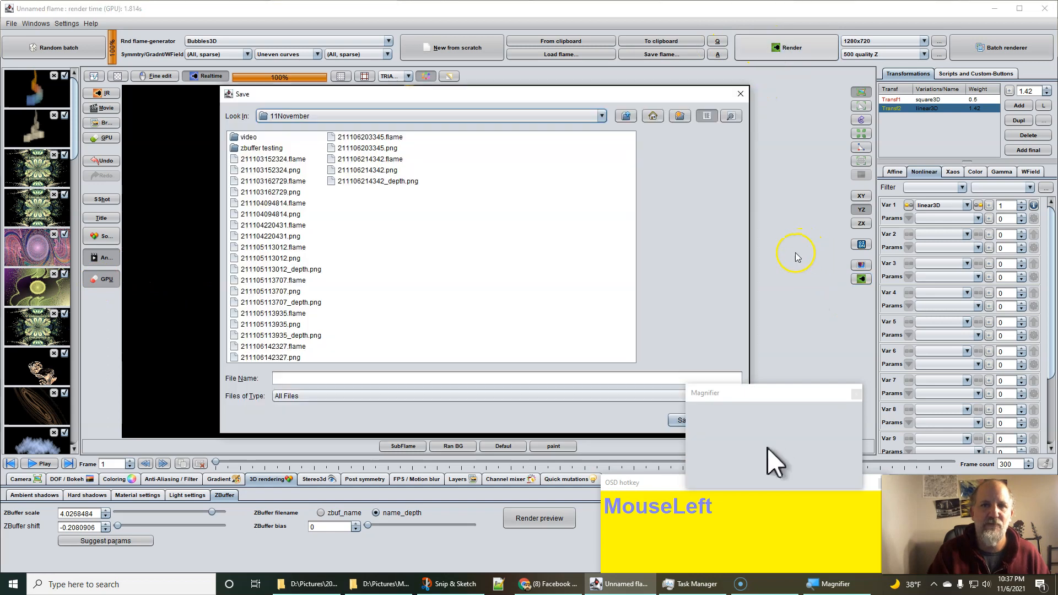
{"action": "left_click", "coordinate": [304, 378]}
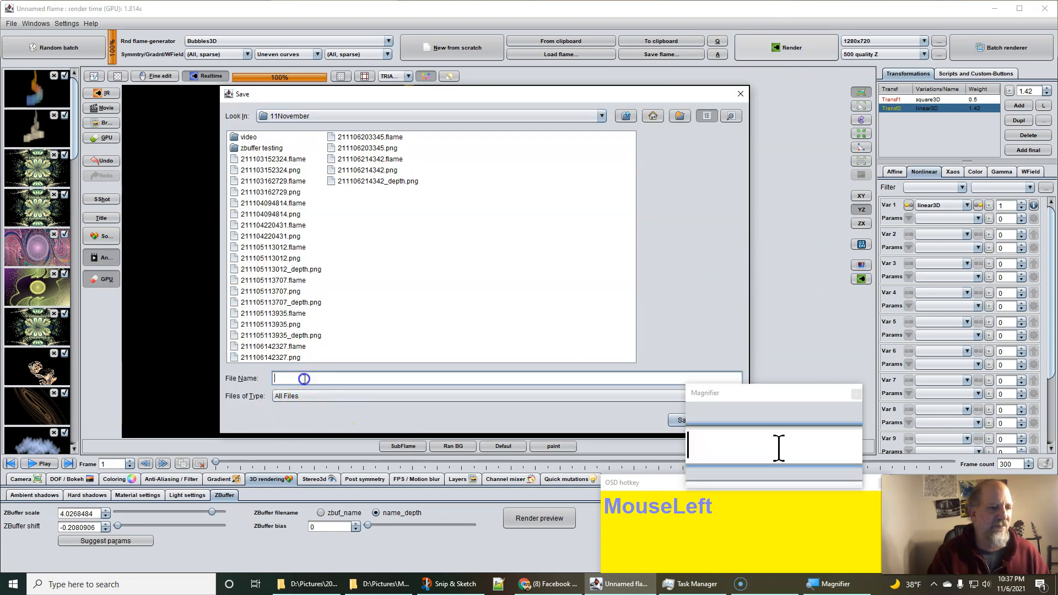
{"action": "type", "text": "!@"}
{"action": "key", "text": "BackSpace"}
{"action": "key", "text": "BackSpace"}
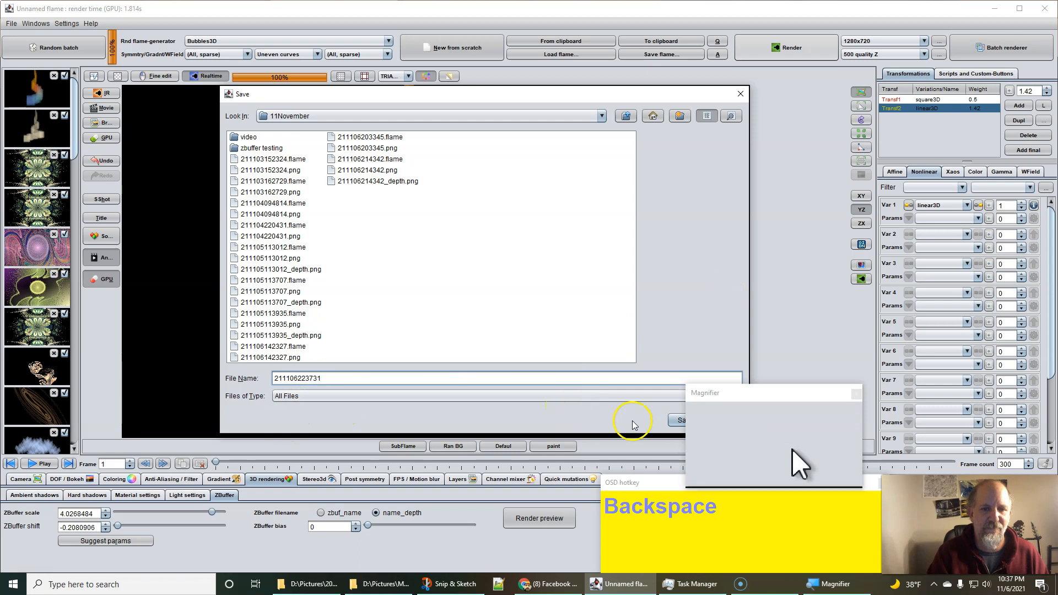
{"action": "left_click", "coordinate": [672, 423]}
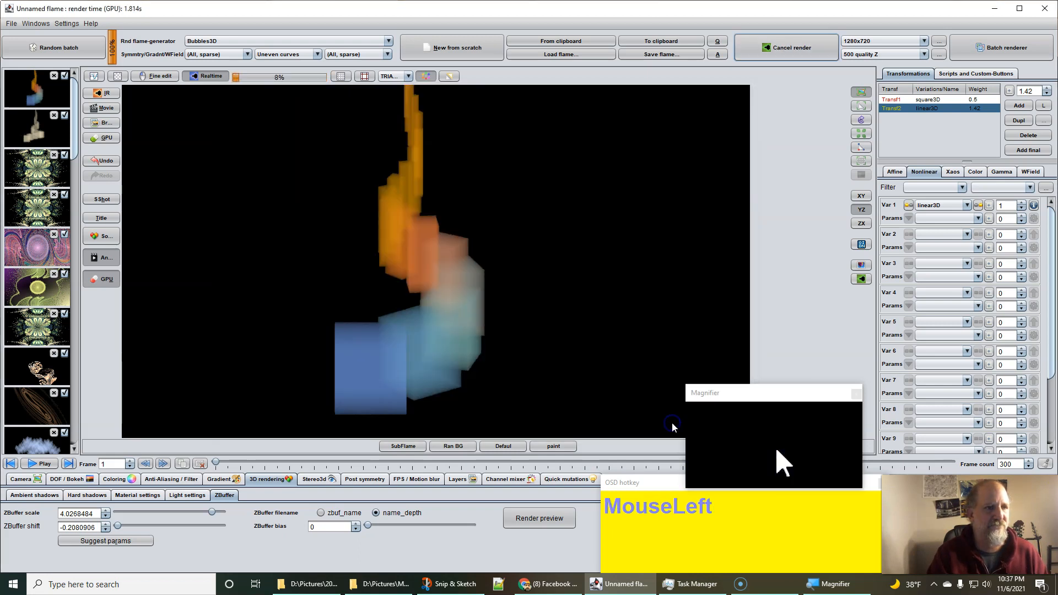
{"action": "left_click", "coordinate": [421, 336]}
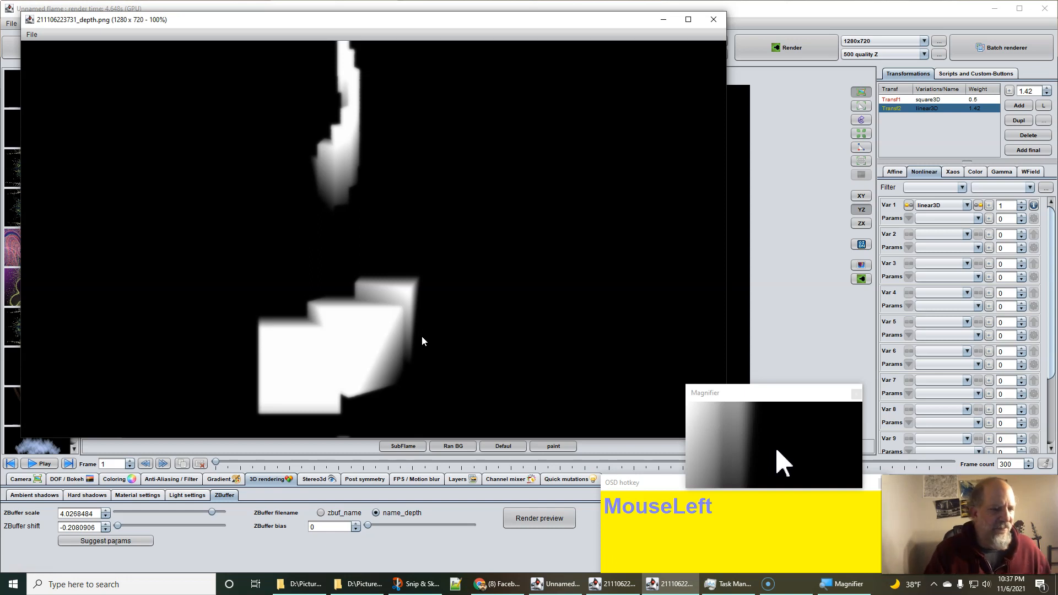
{"action": "left_click", "coordinate": [720, 28]}
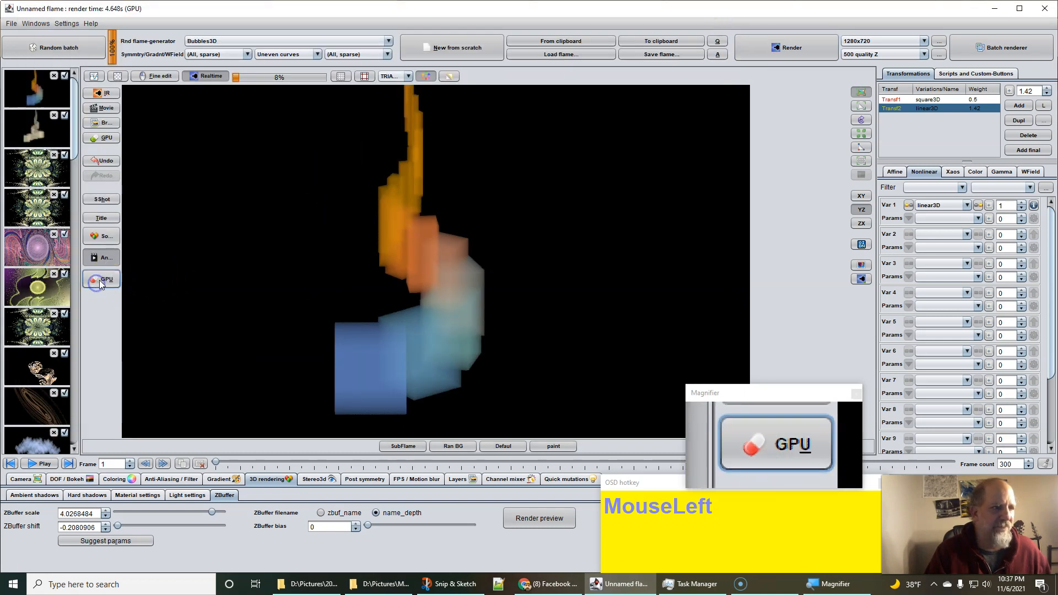
{"action": "left_click", "coordinate": [778, 48]}
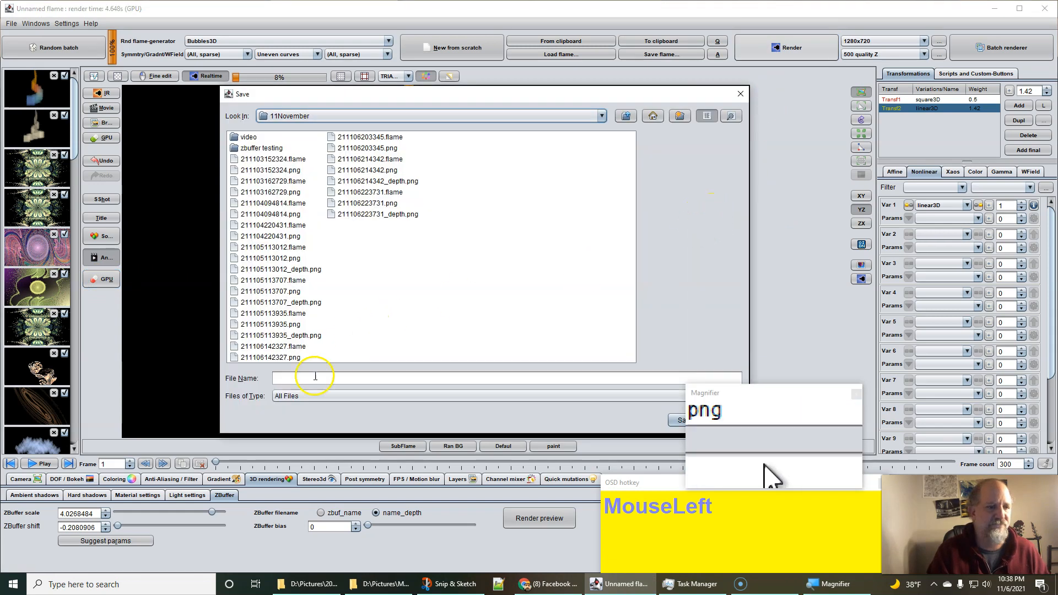
{"action": "left_click", "coordinate": [315, 376]}
{"action": "type", "text": "!"}
{"action": "key", "text": "BackSpace"}
{"action": "type", "text": "211106223801"}
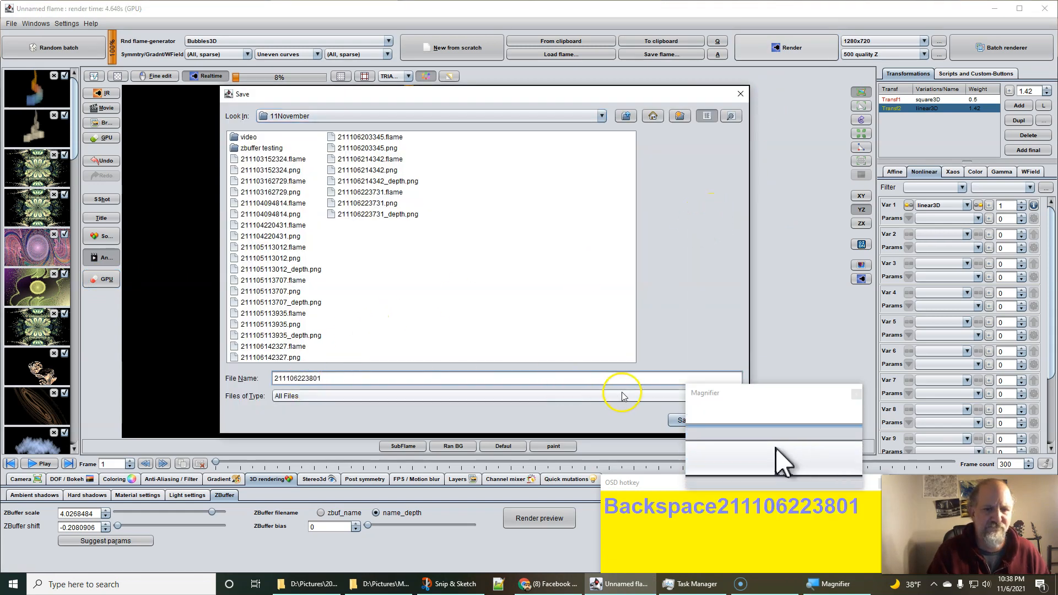
{"action": "left_click", "coordinate": [672, 422]}
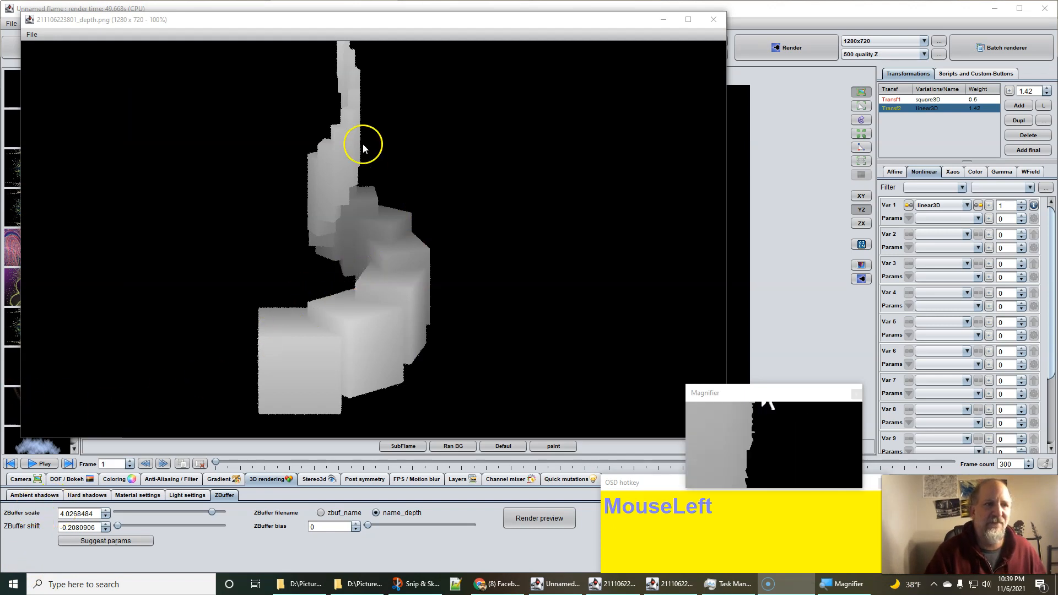
{"action": "left_click_drag", "start_coordinate": [354, 18], "coordinate": [849, 17]}
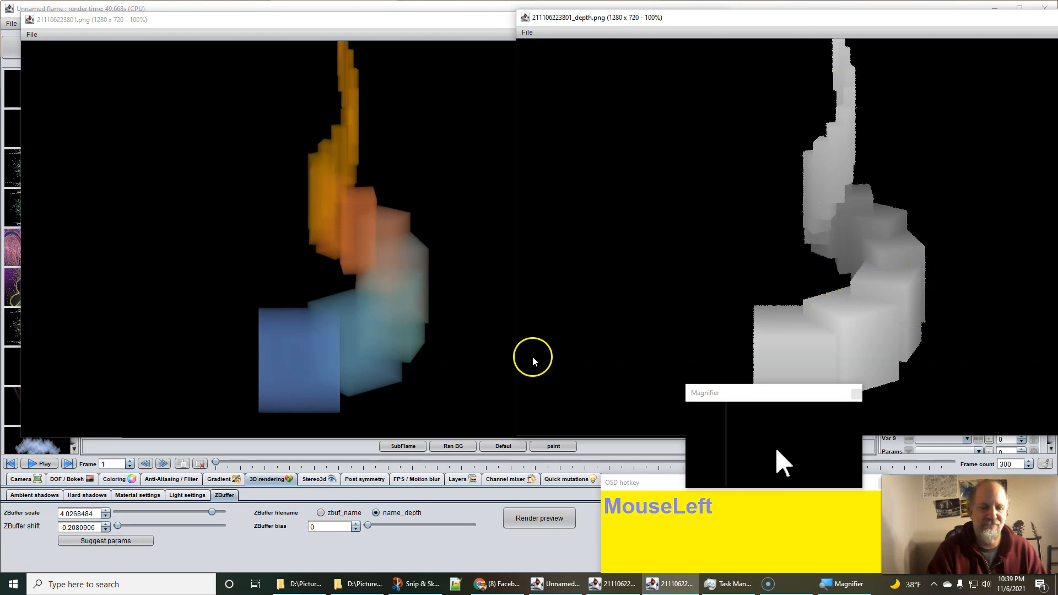
Step: Switch to Facebook in Chrome and open the home page of the JWildfire Open Group
{"action": "left_click", "coordinate": [497, 583]}
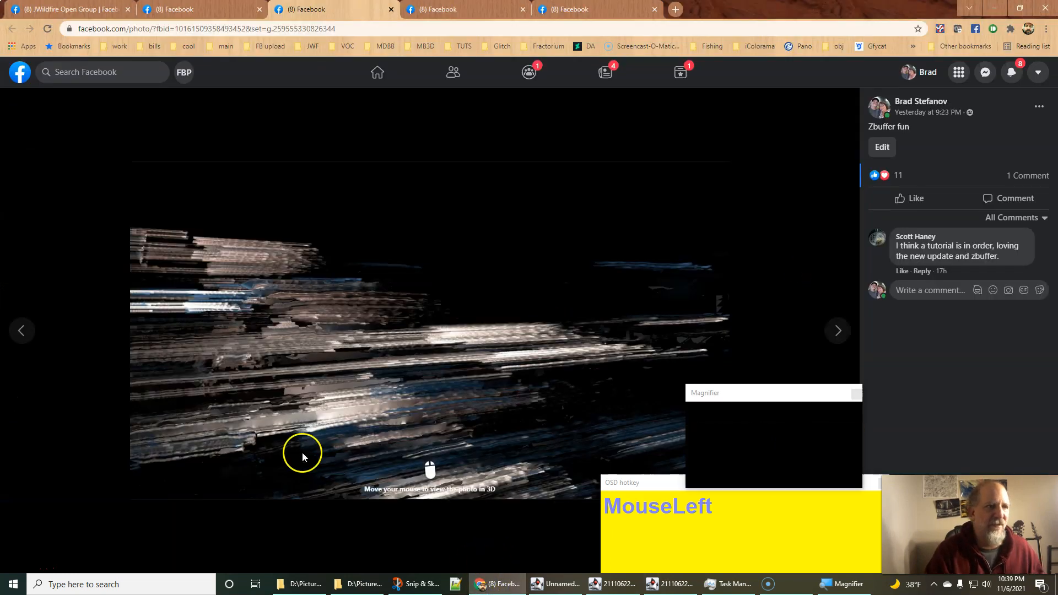
{"action": "left_click", "coordinate": [66, 9]}
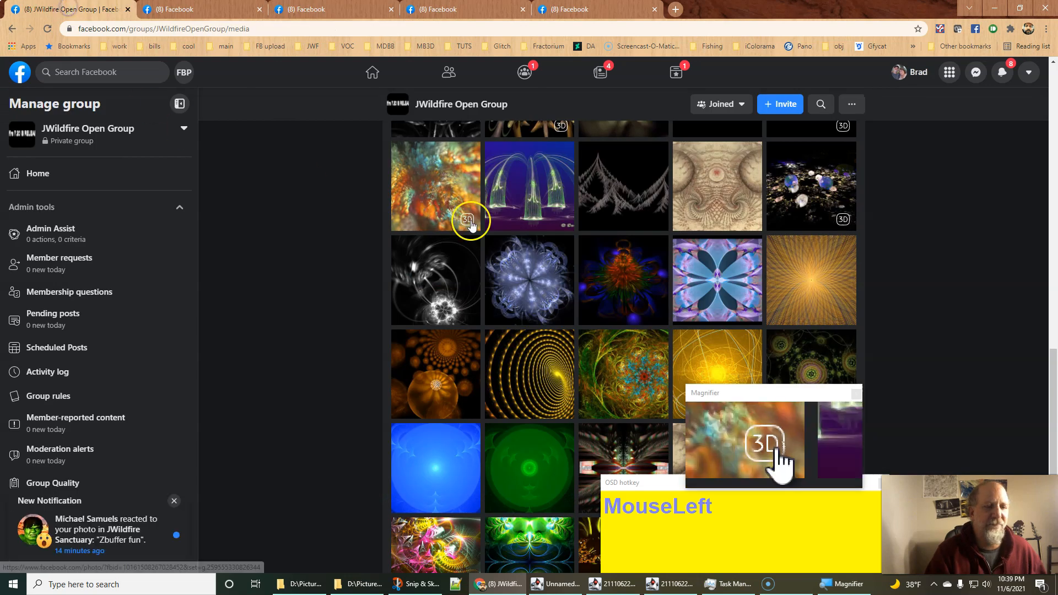
{"action": "scroll", "coordinate": [355, 281], "scroll_direction": "up", "scroll_amount": 10}
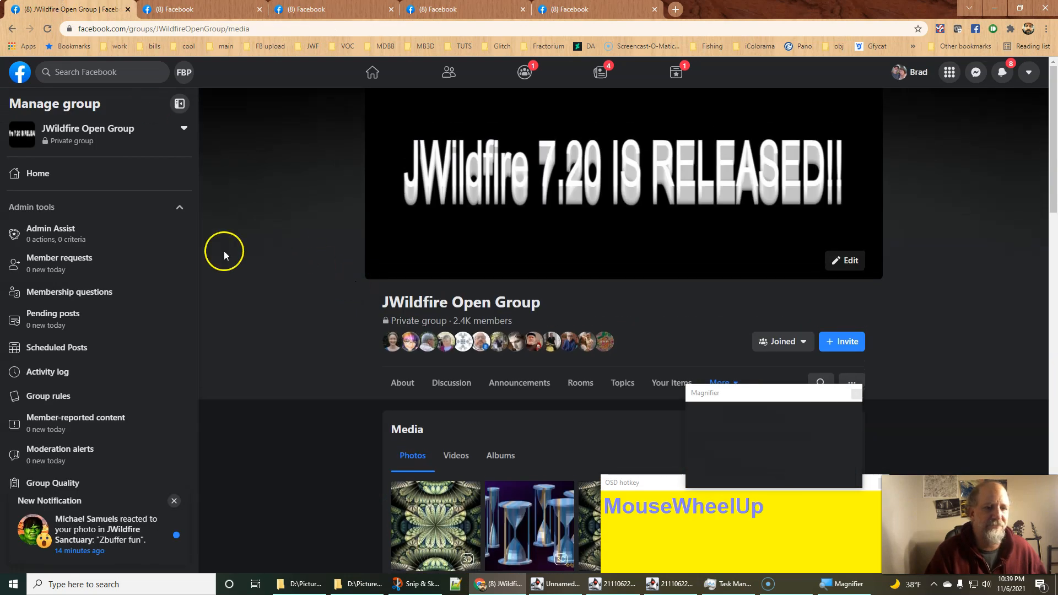
{"action": "left_click", "coordinate": [25, 174]}
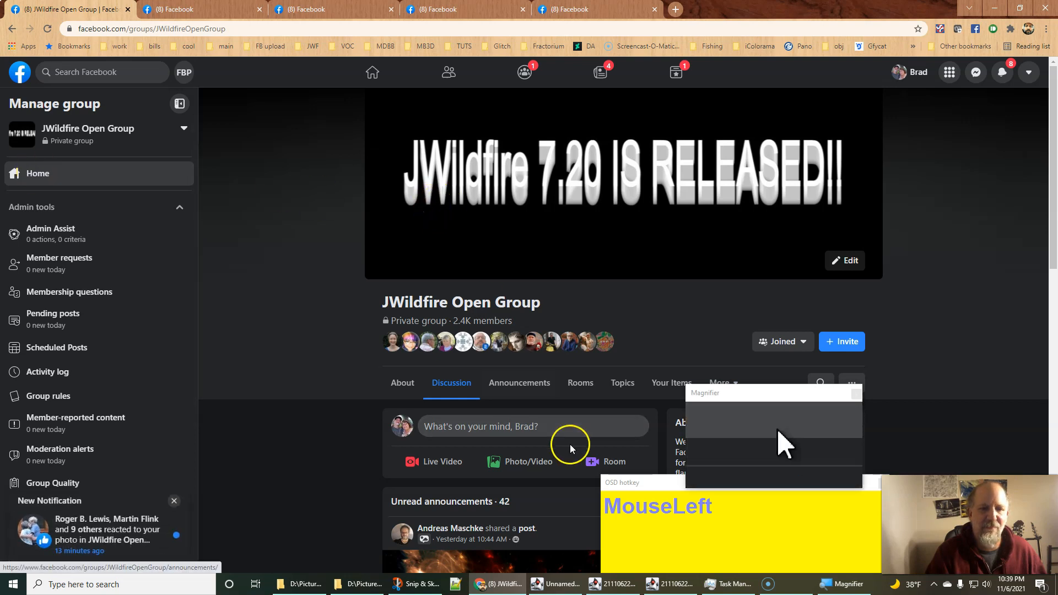
{"action": "left_click", "coordinate": [519, 466]}
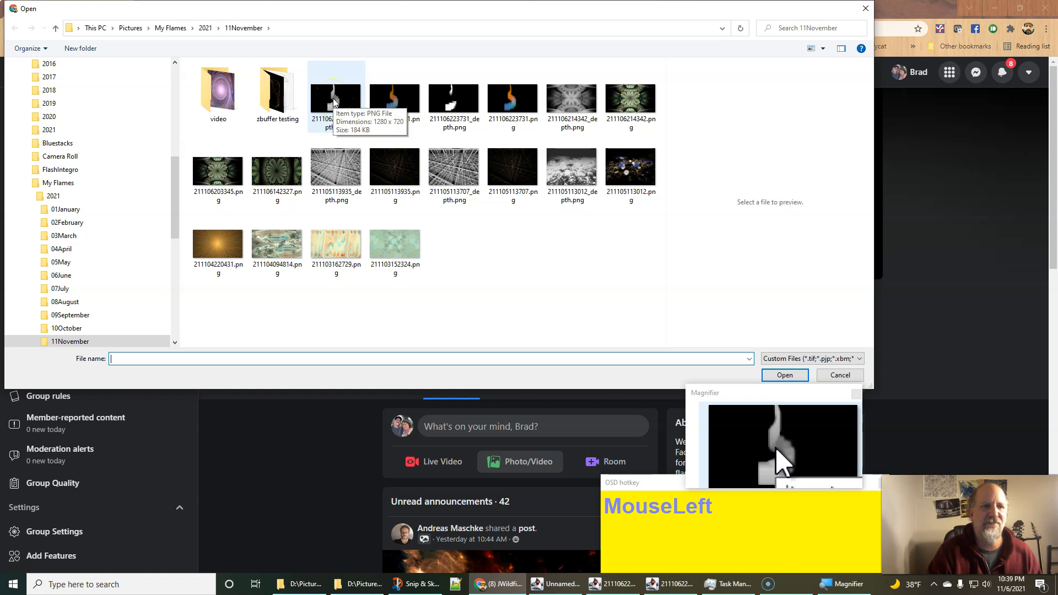
{"action": "left_click", "coordinate": [333, 99]}
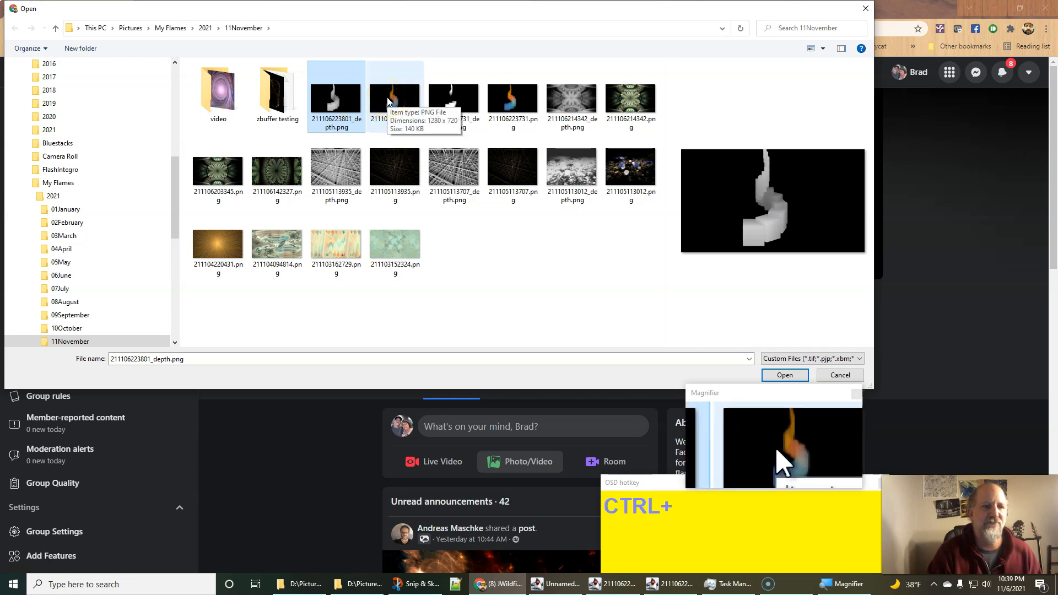
{"action": "left_click", "coordinate": [392, 119], "text": "ctrl"}
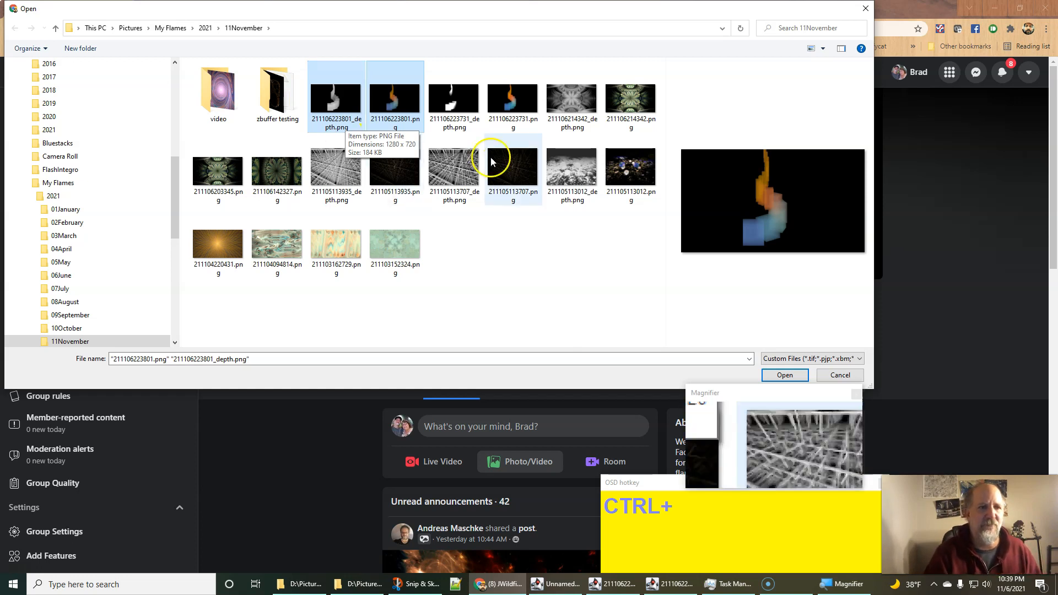
{"action": "left_click", "coordinate": [785, 375]}
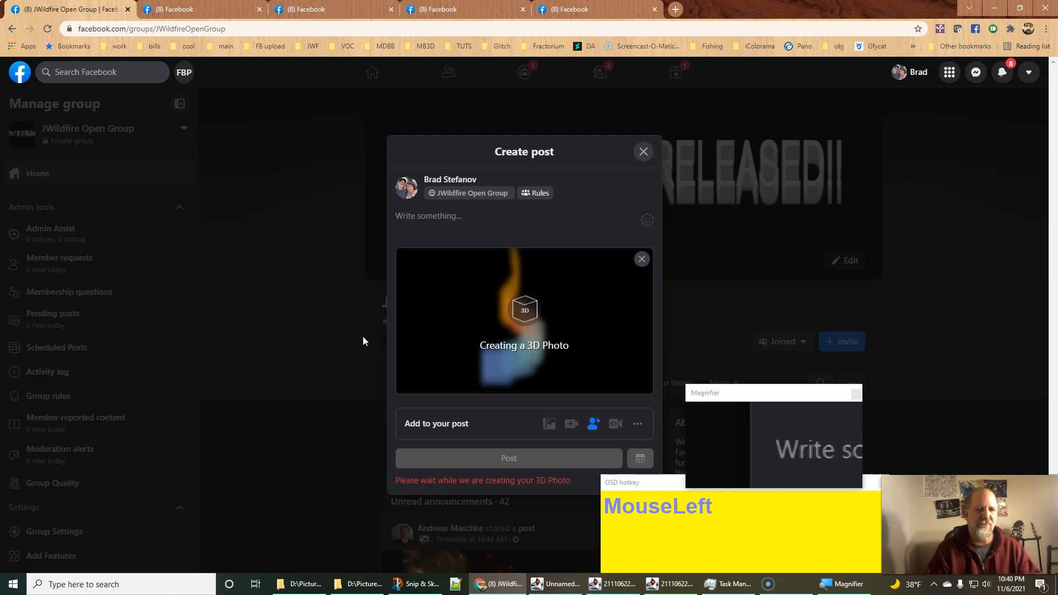
Step: Caption the 3D photo post "zbuffer tutorial test" and publish it to the group
{"action": "left_click", "coordinate": [438, 214]}
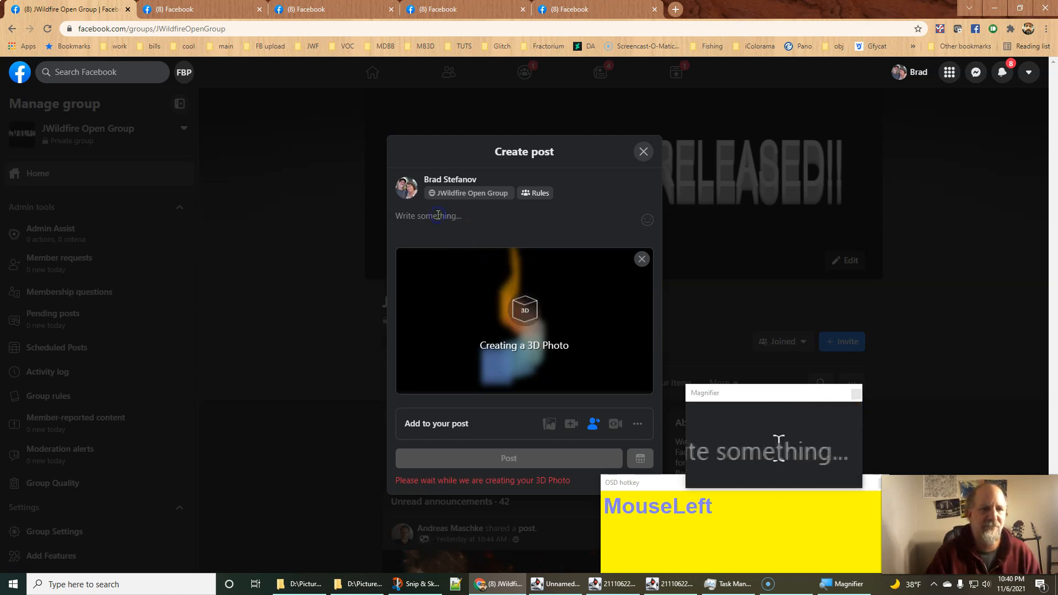
{"action": "type", "text": "z"}
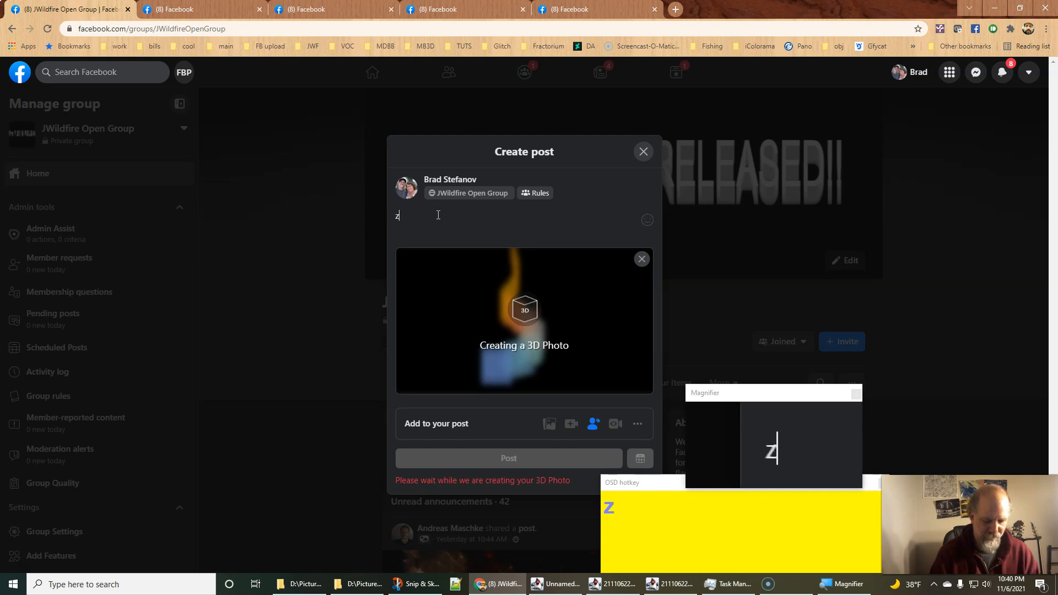
{"action": "type", "text": "buffer tu"}
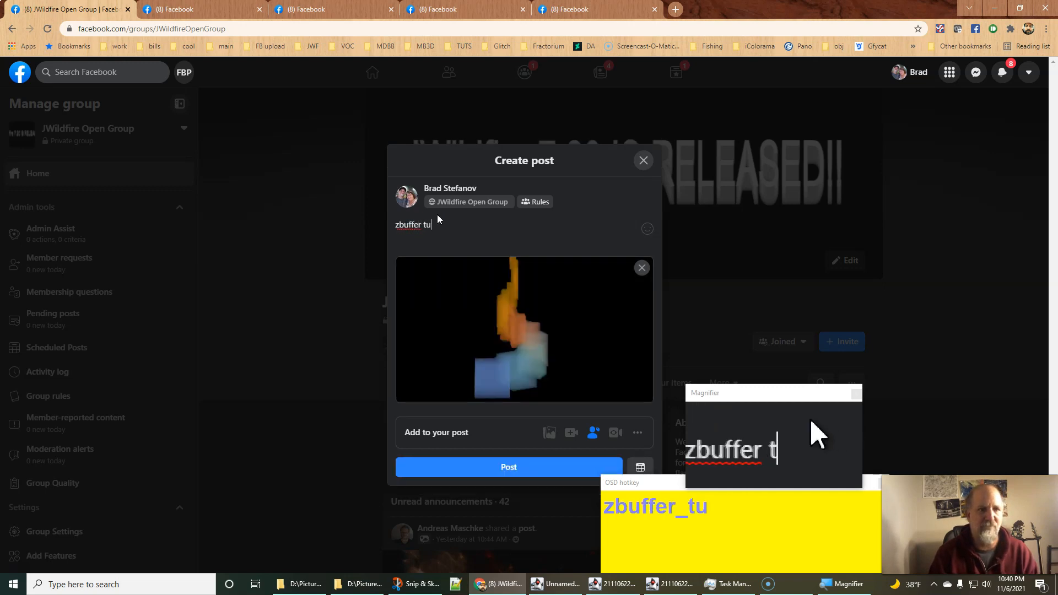
{"action": "type", "text": "torial test"}
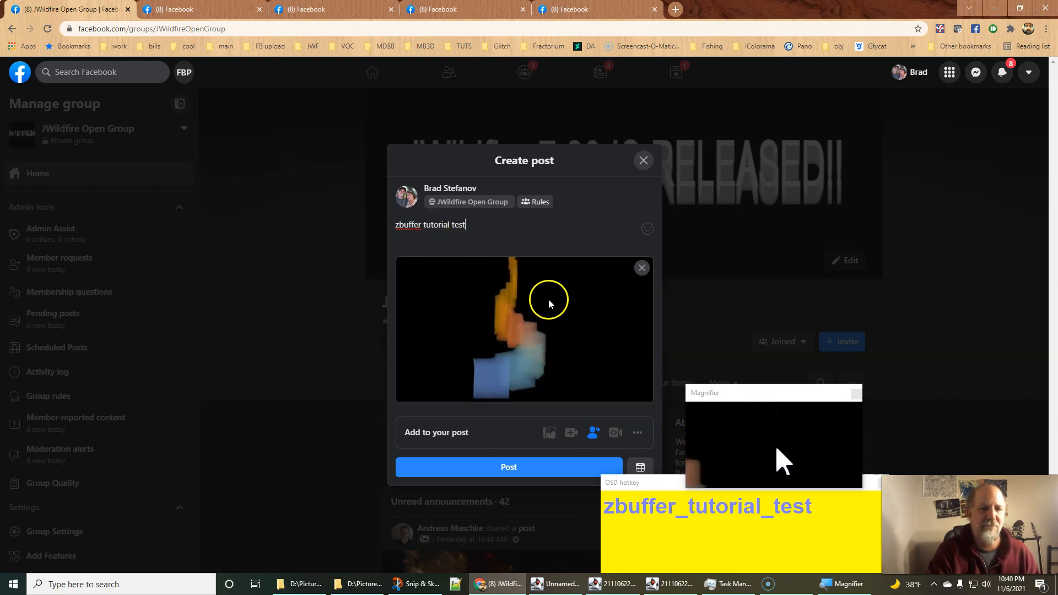
{"action": "left_click", "coordinate": [515, 469]}
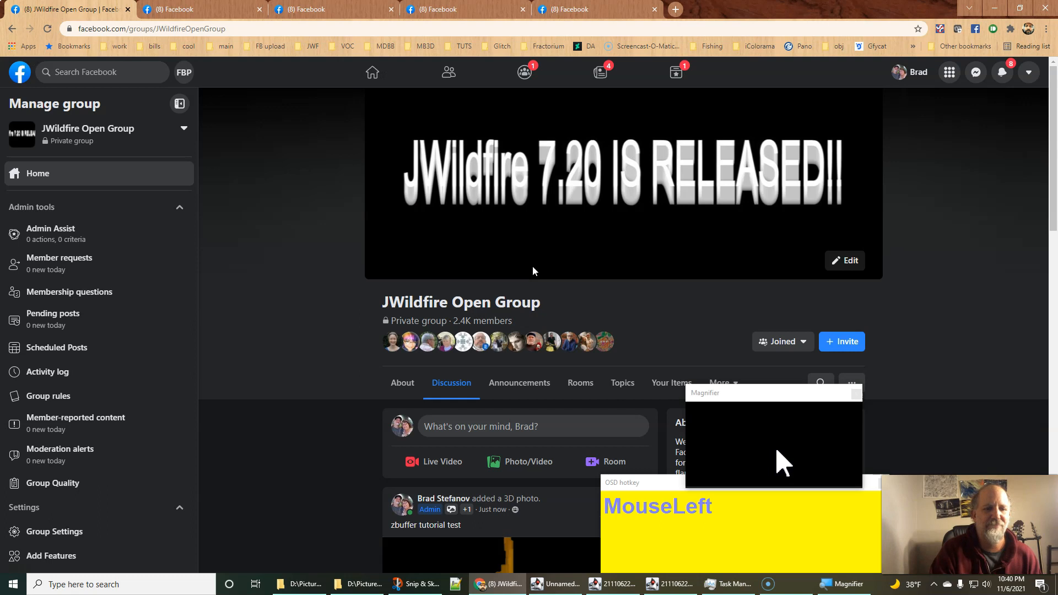
Step: Find the new post in the group feed and view its 3D photo full size
{"action": "scroll", "coordinate": [532, 265], "scroll_direction": "down", "scroll_amount": 1}
{"action": "scroll", "coordinate": [531, 262], "scroll_direction": "down", "scroll_amount": 5}
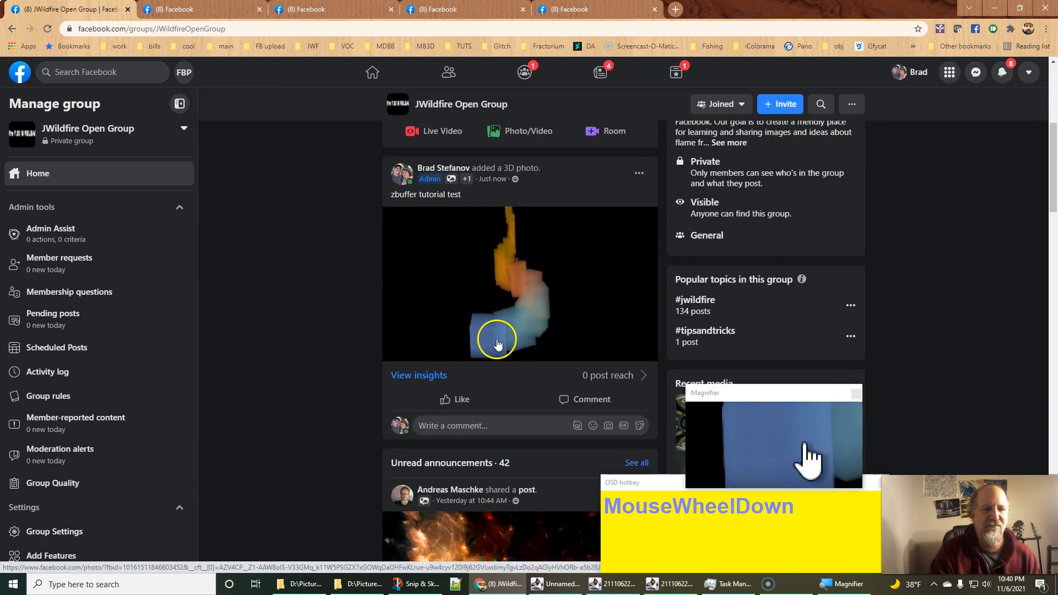
{"action": "left_click", "coordinate": [503, 298]}
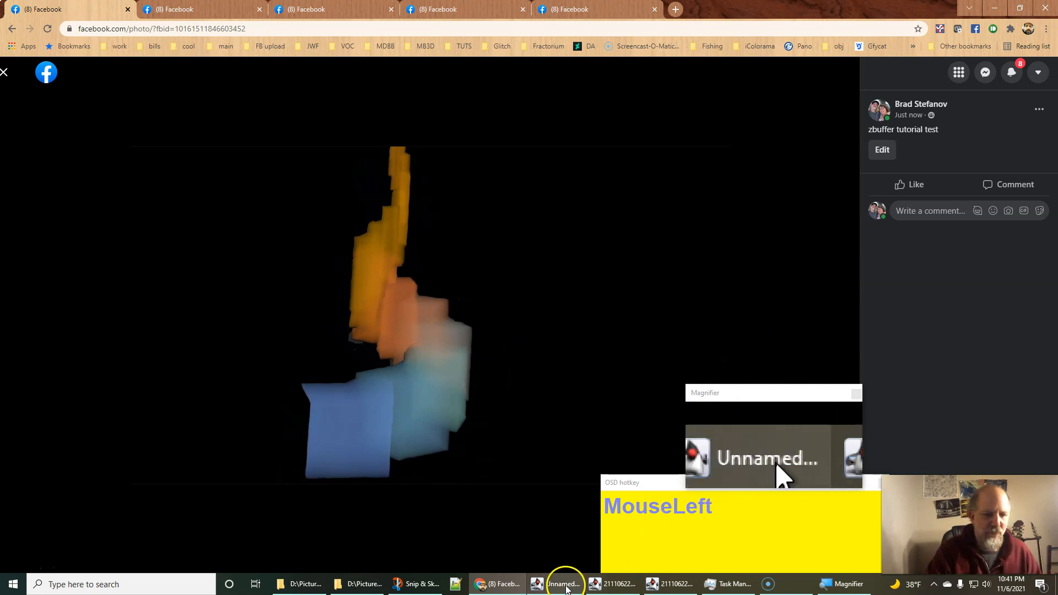
Step: Switch to JWildfire, load the green floral flame from the thumbnails and delete its second final transform, Final2
{"action": "mouse_move", "coordinate": [566, 588]}
{"action": "left_click", "coordinate": [504, 536]}
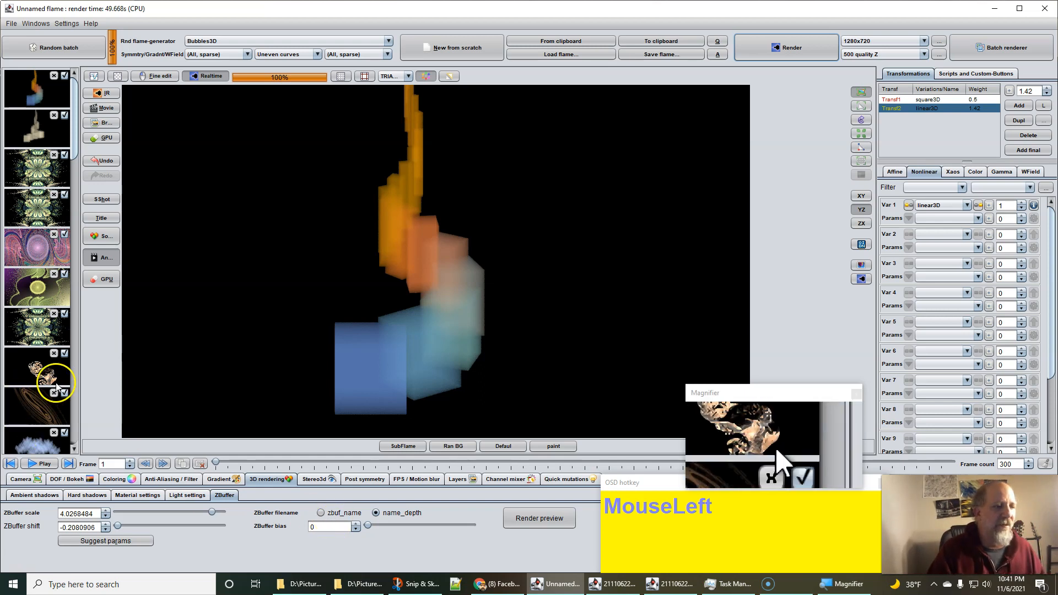
{"action": "left_click", "coordinate": [31, 214]}
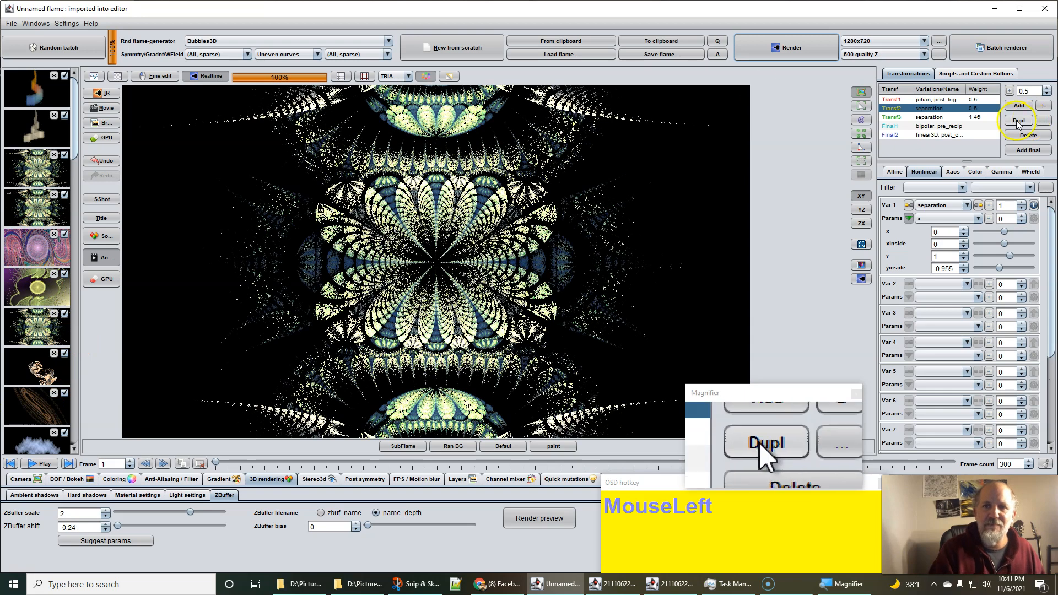
{"action": "left_click", "coordinate": [953, 135]}
{"action": "left_click", "coordinate": [1028, 135]}
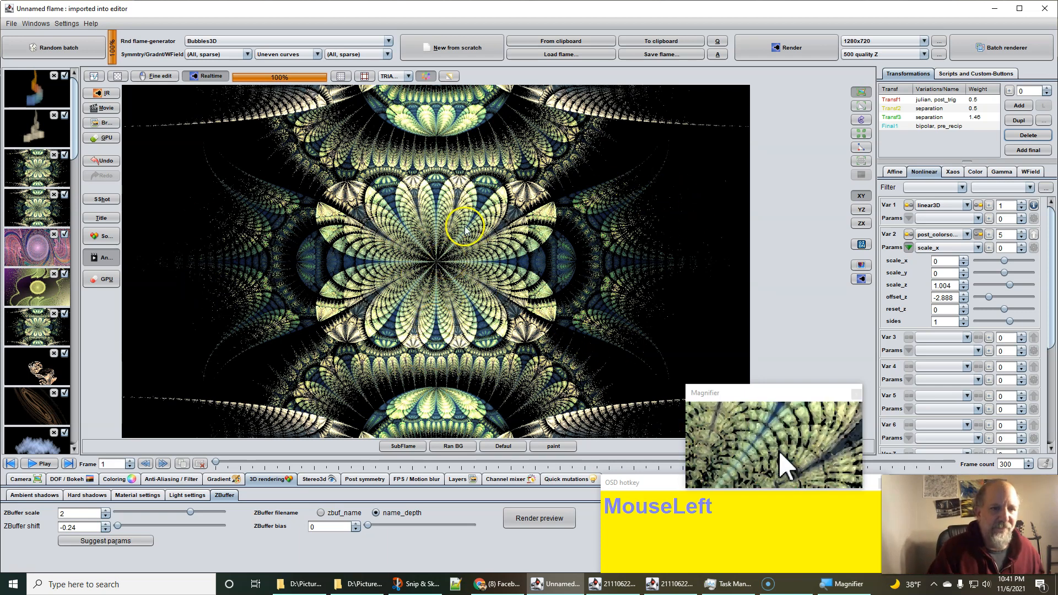
Step: Set the camera pitch to 87 to view the flame edge-on
{"action": "left_click", "coordinate": [20, 479]}
{"action": "mouse_move", "coordinate": [62, 510]}
{"action": "left_mouse_down"}
{"action": "mouse_move", "coordinate": [188, 495]}
{"action": "mouse_move", "coordinate": [72, 498]}
{"action": "mouse_move", "coordinate": [64, 511]}
{"action": "left_mouse_up"}
{"action": "type", "text": "87"}
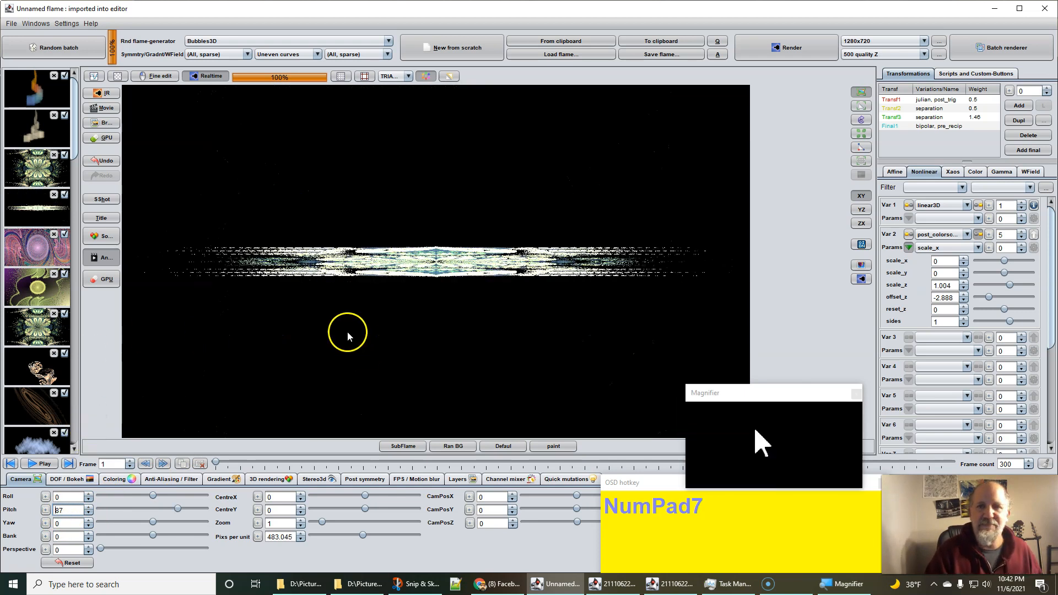
Step: Add a new final transform with the post_colorscale variation after linear3D and set that variation's amount to 5
{"action": "left_click", "coordinate": [1023, 152]}
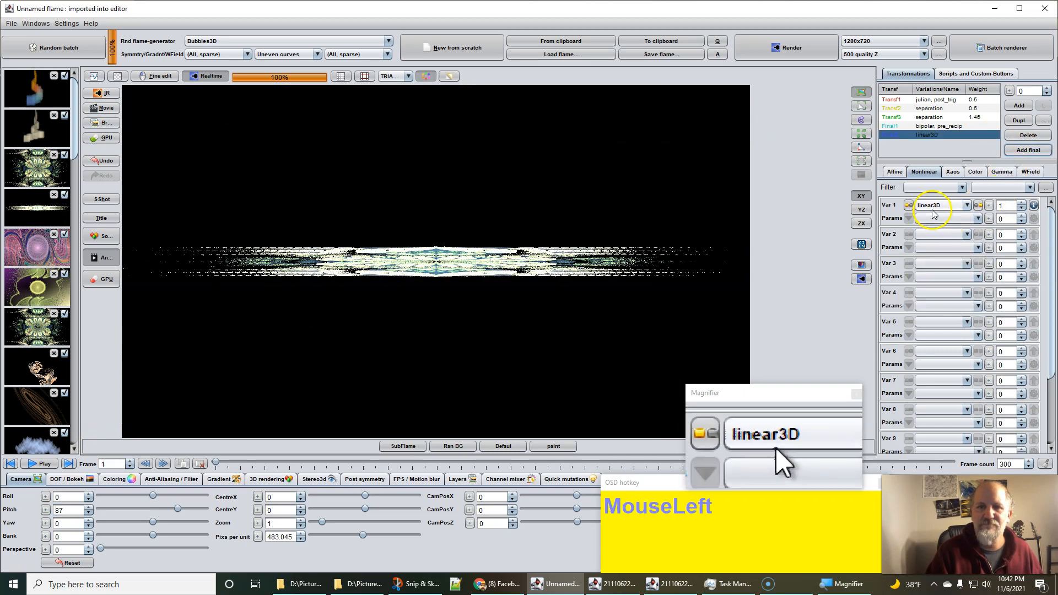
{"action": "left_click", "coordinate": [932, 235]}
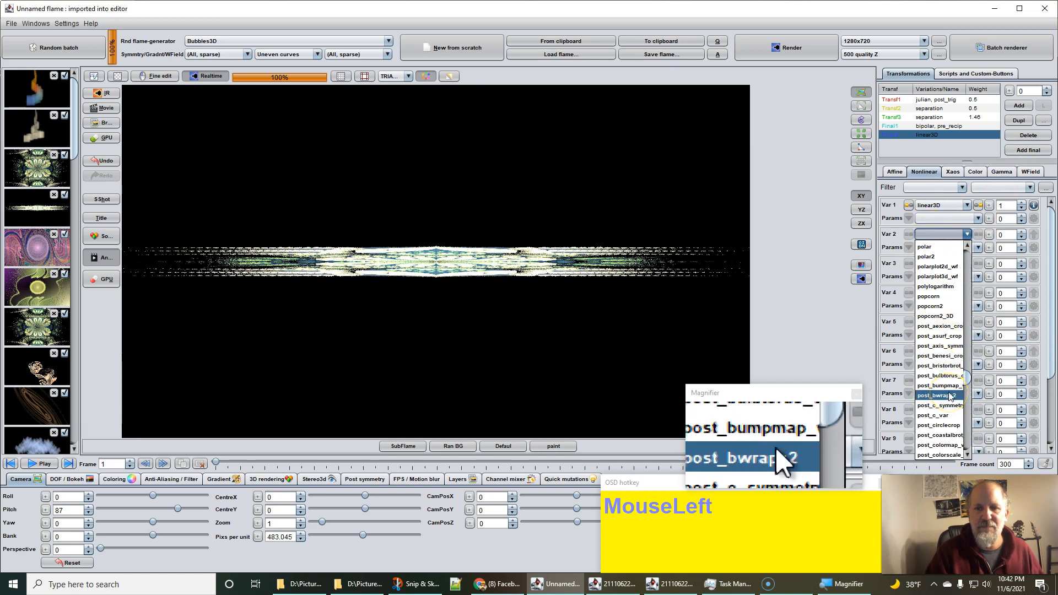
{"action": "scroll", "coordinate": [945, 415], "scroll_direction": "down", "scroll_amount": 1}
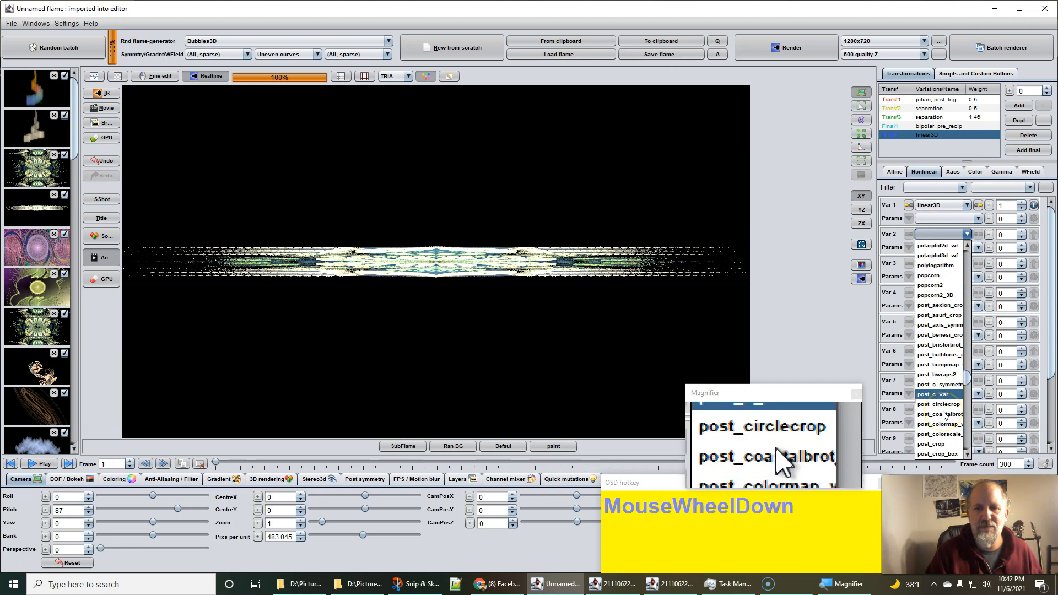
{"action": "left_click", "coordinate": [940, 434]}
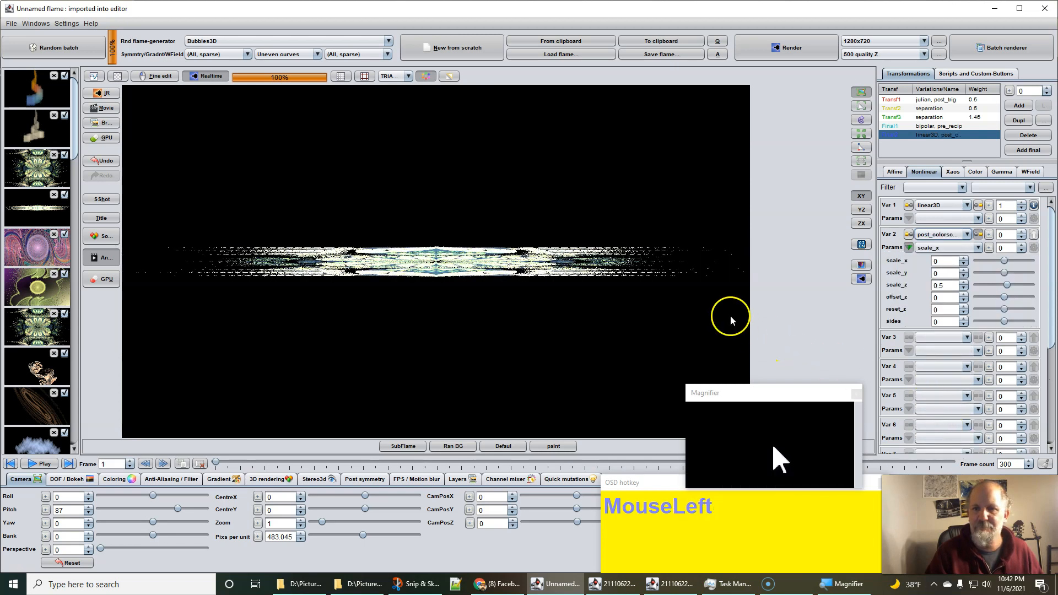
{"action": "left_click_drag", "start_coordinate": [1020, 235], "coordinate": [1053, 209]}
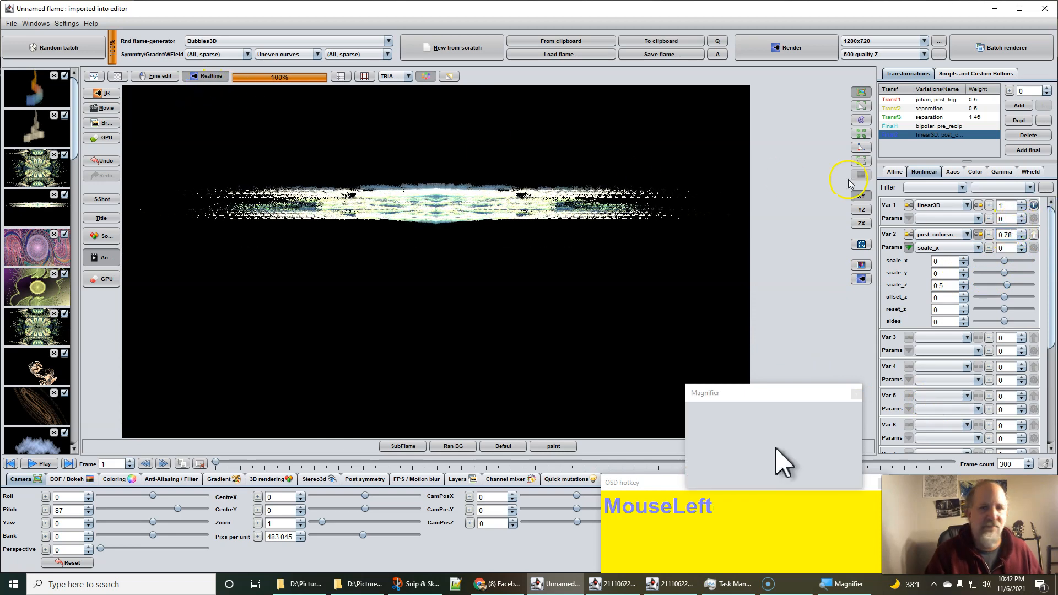
{"action": "double_click", "coordinate": [1002, 234]}
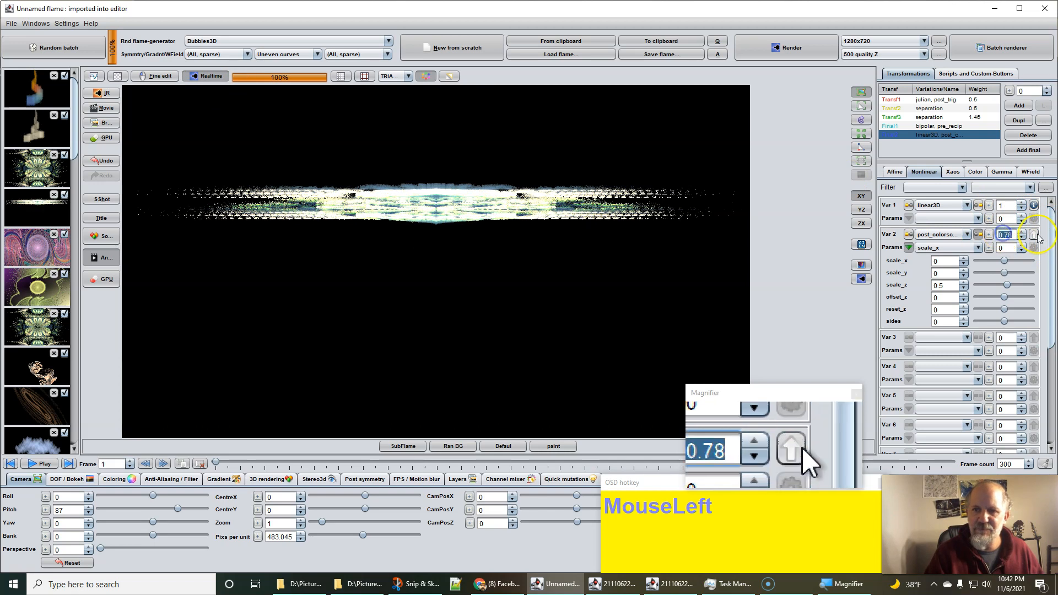
{"action": "type", "text": "5"}
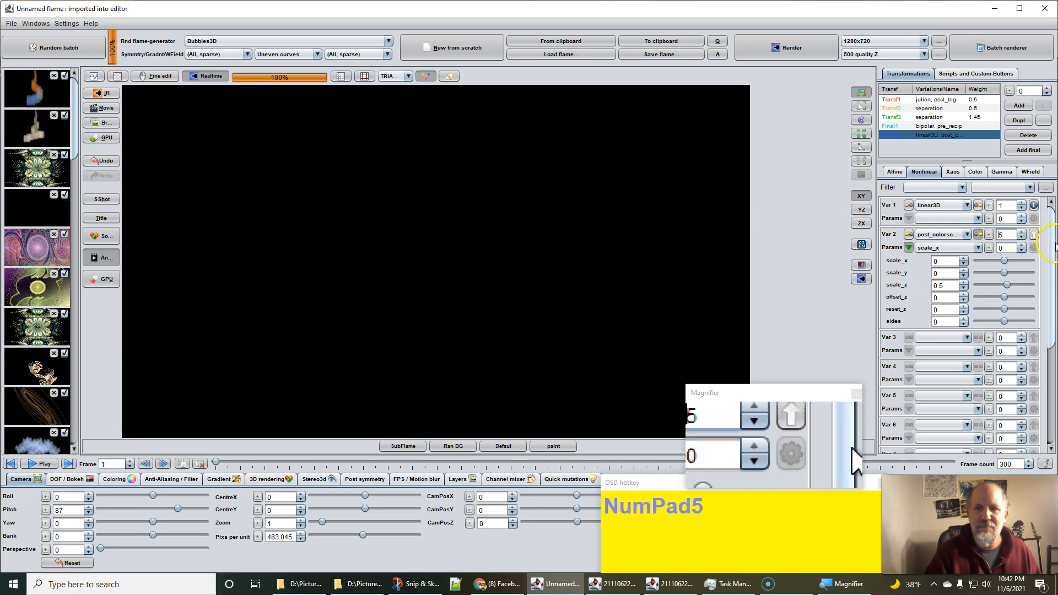
Step: Set the post_colorscale parameters scale_z to 1.224 and offset_z to -3.492
{"action": "double_click", "coordinate": [940, 298]}
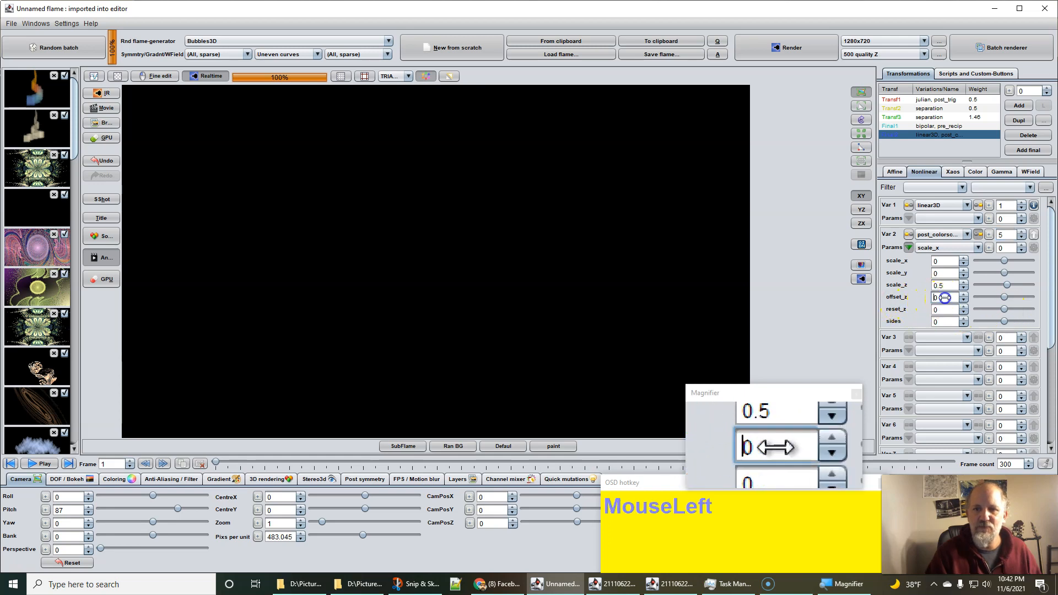
{"action": "left_click_drag", "start_coordinate": [942, 297], "coordinate": [750, 283]}
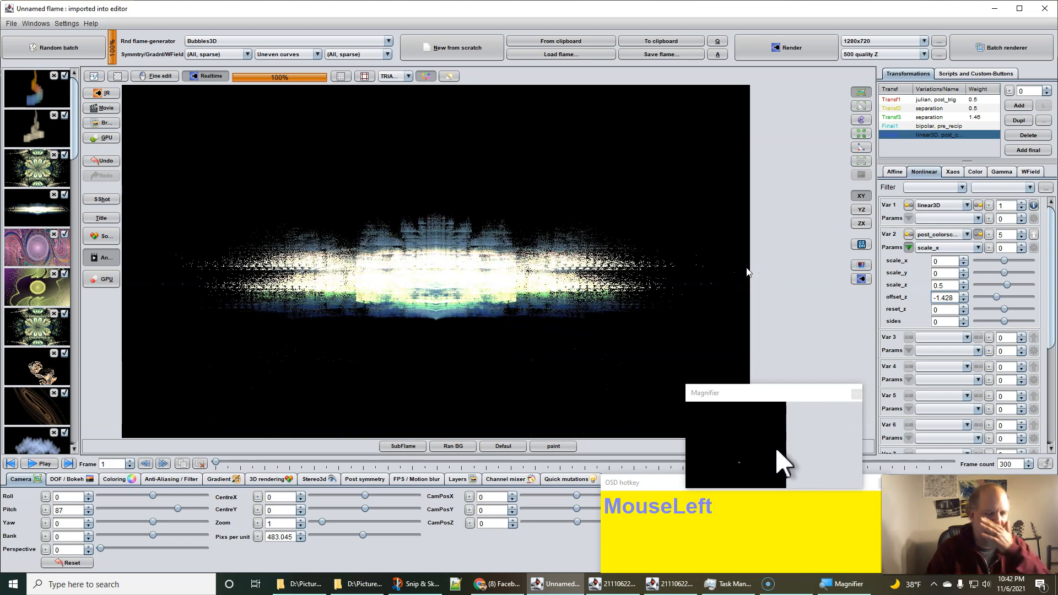
{"action": "left_click_drag", "start_coordinate": [945, 286], "coordinate": [1044, 296]}
{"action": "left_click_drag", "start_coordinate": [942, 300], "coordinate": [889, 319]}
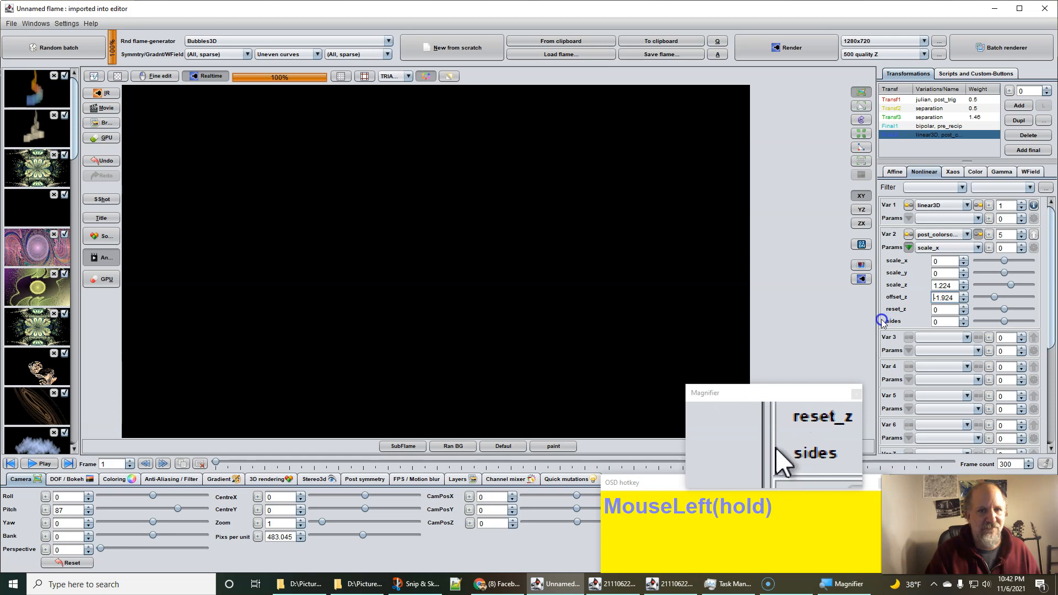
{"action": "left_click_drag", "start_coordinate": [781, 319], "coordinate": [665, 313]}
{"action": "left_click", "coordinate": [335, 348]}
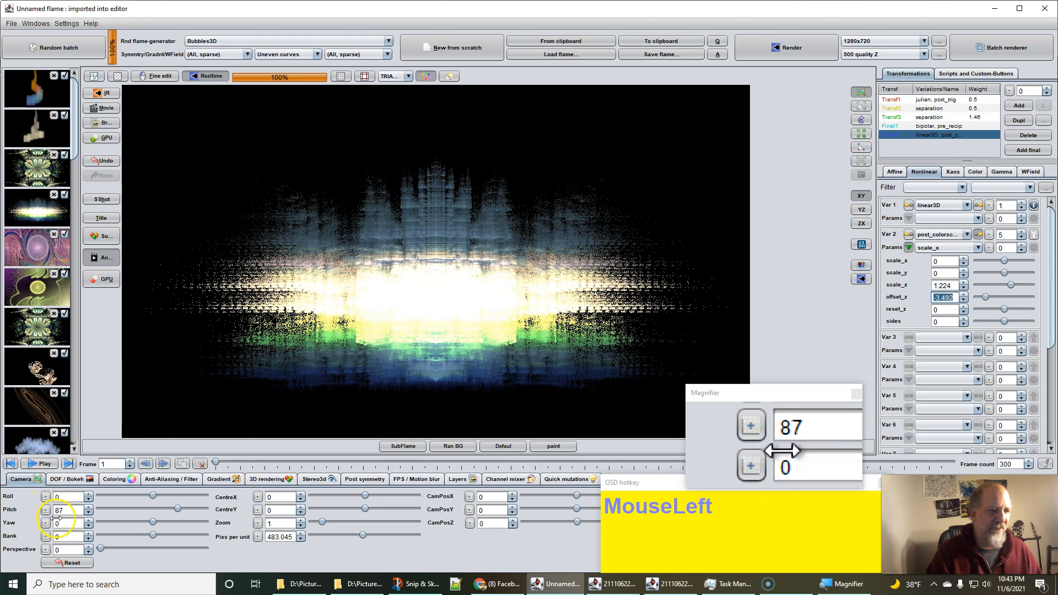
Step: Reset the camera to its default view and set the pitch to 1
{"action": "mouse_move", "coordinate": [77, 510]}
{"action": "left_mouse_down"}
{"action": "mouse_move", "coordinate": [1, 512]}
{"action": "mouse_move", "coordinate": [77, 517]}
{"action": "left_mouse_up"}
{"action": "left_click", "coordinate": [71, 565]}
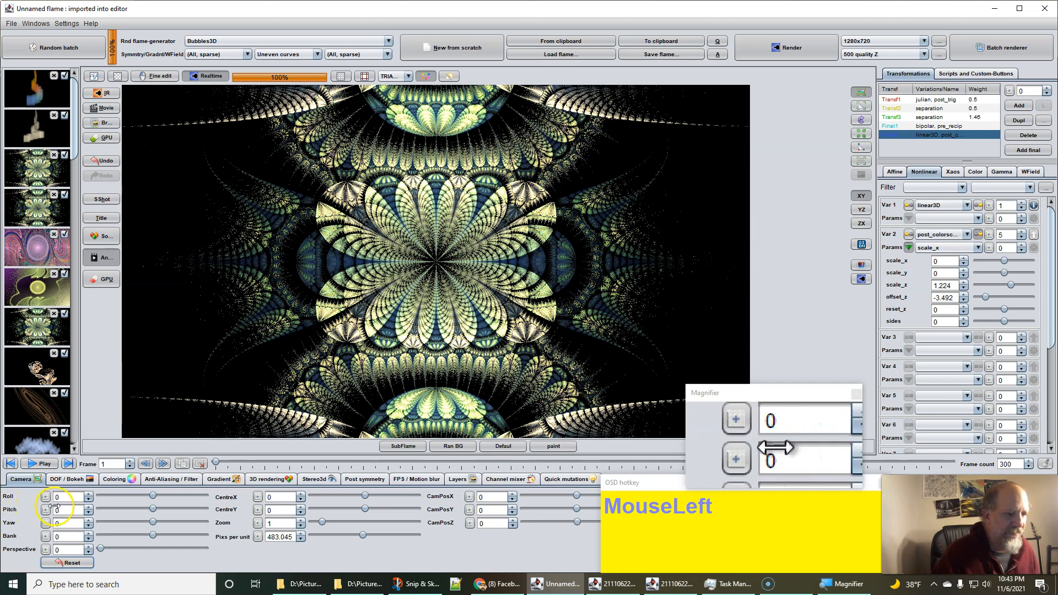
{"action": "left_click", "coordinate": [89, 506]}
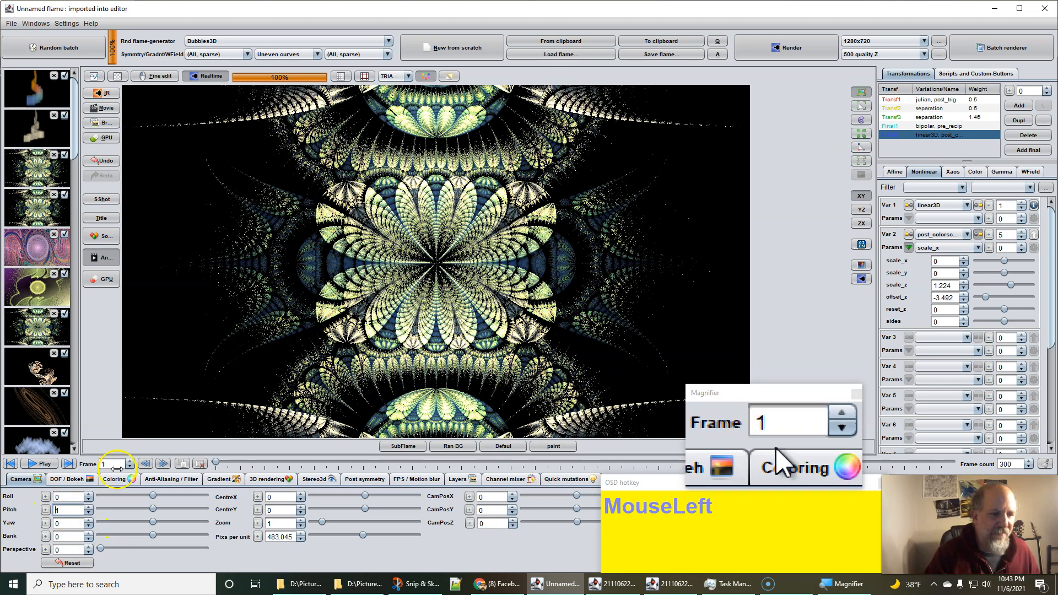
Step: Generate suggested ZBuffer scale and shift values for the flame and render a preview of its depth map
{"action": "left_click", "coordinate": [264, 478]}
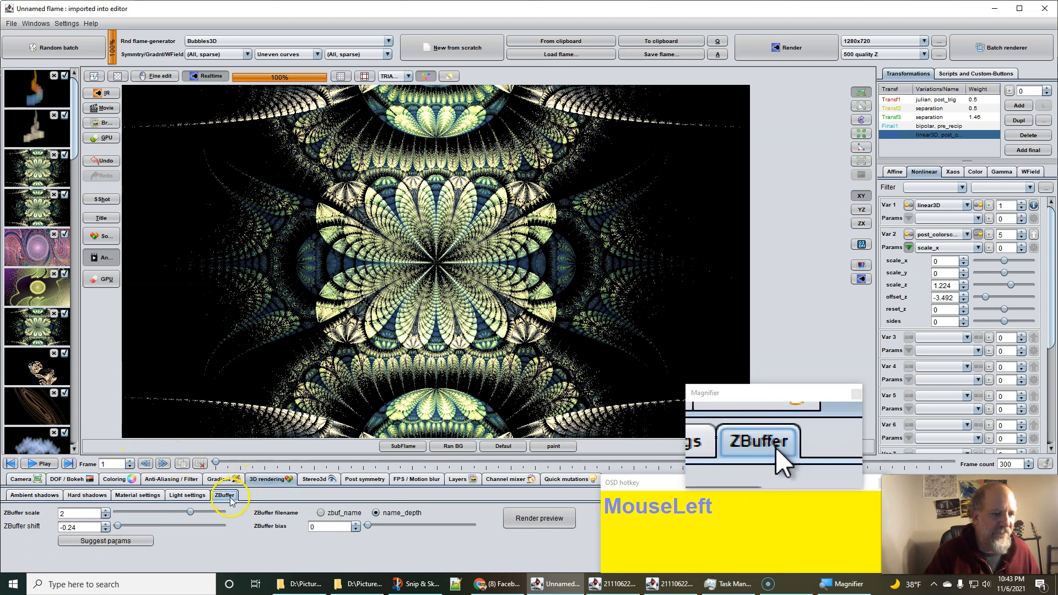
{"action": "left_click", "coordinate": [101, 540]}
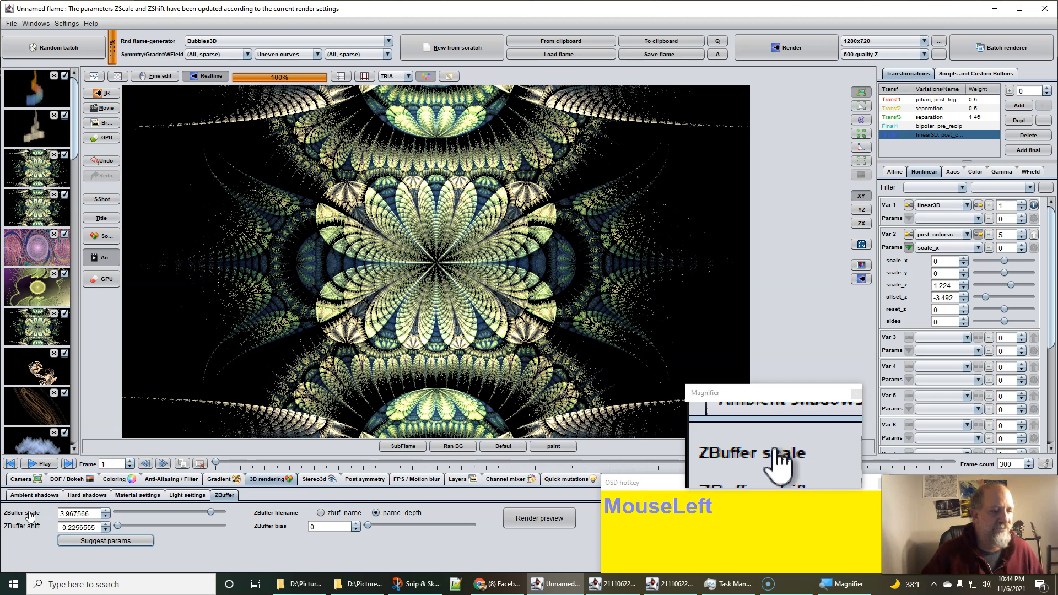
{"action": "left_click", "coordinate": [534, 521]}
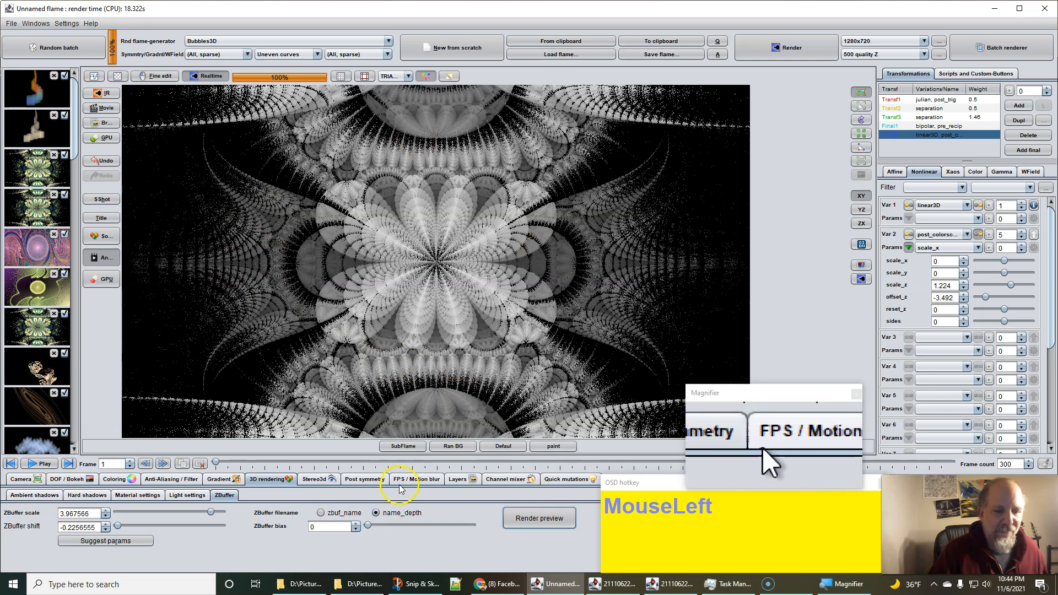
Step: Switch to Facebook in Chrome and view the 3D photo of the green floral flame open in the second tab
{"action": "left_click", "coordinate": [498, 583]}
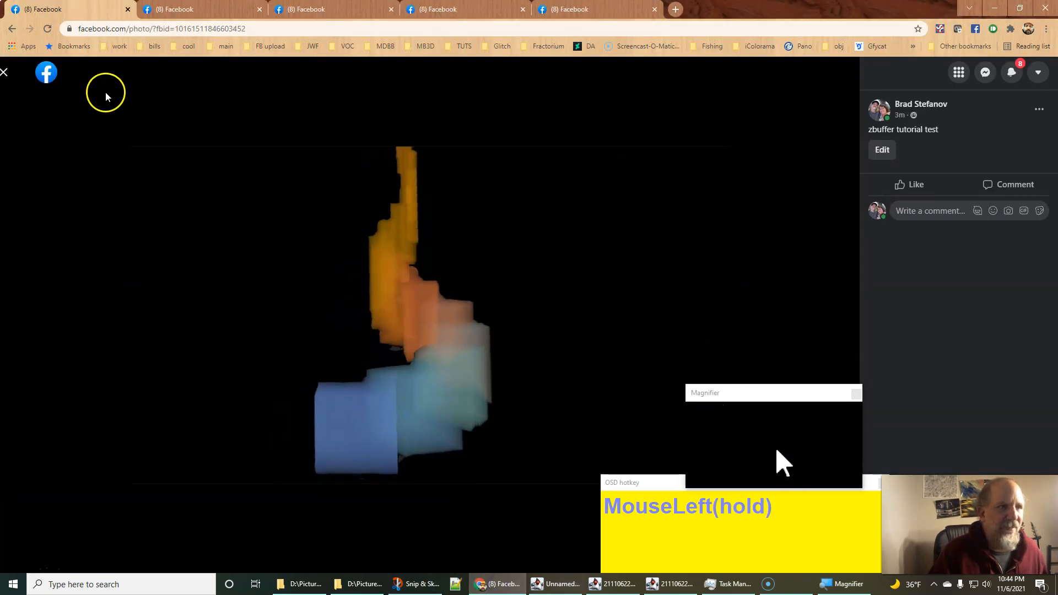
{"action": "left_click", "coordinate": [182, 9]}
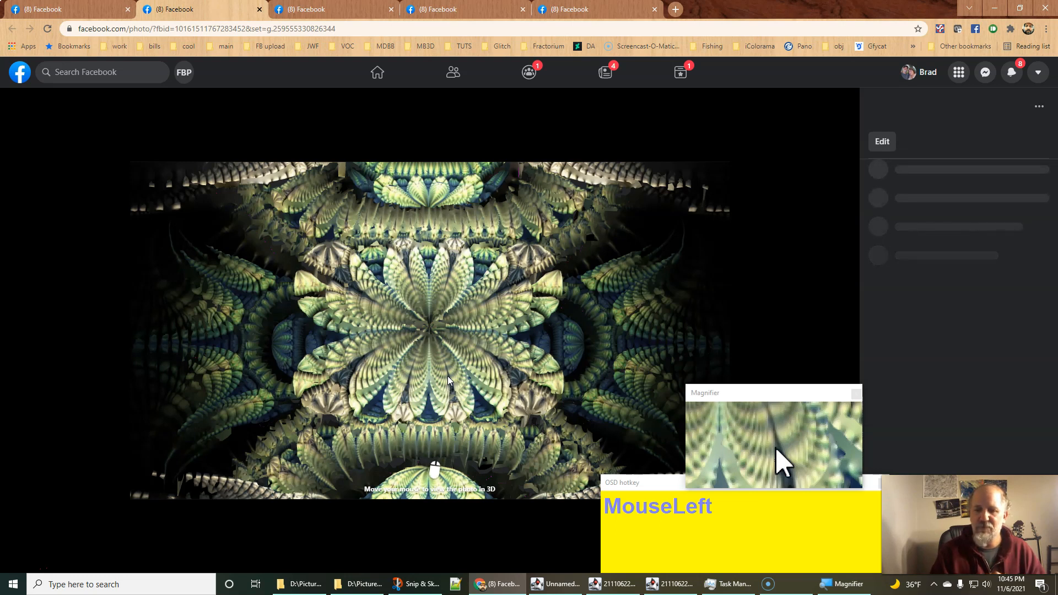
{"action": "left_click", "coordinate": [419, 331]}
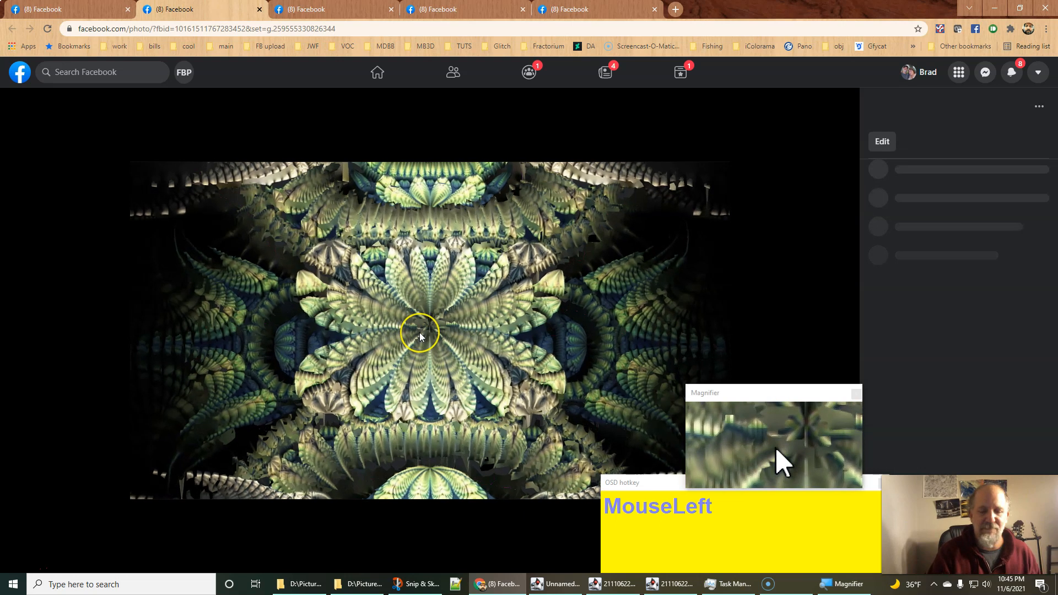